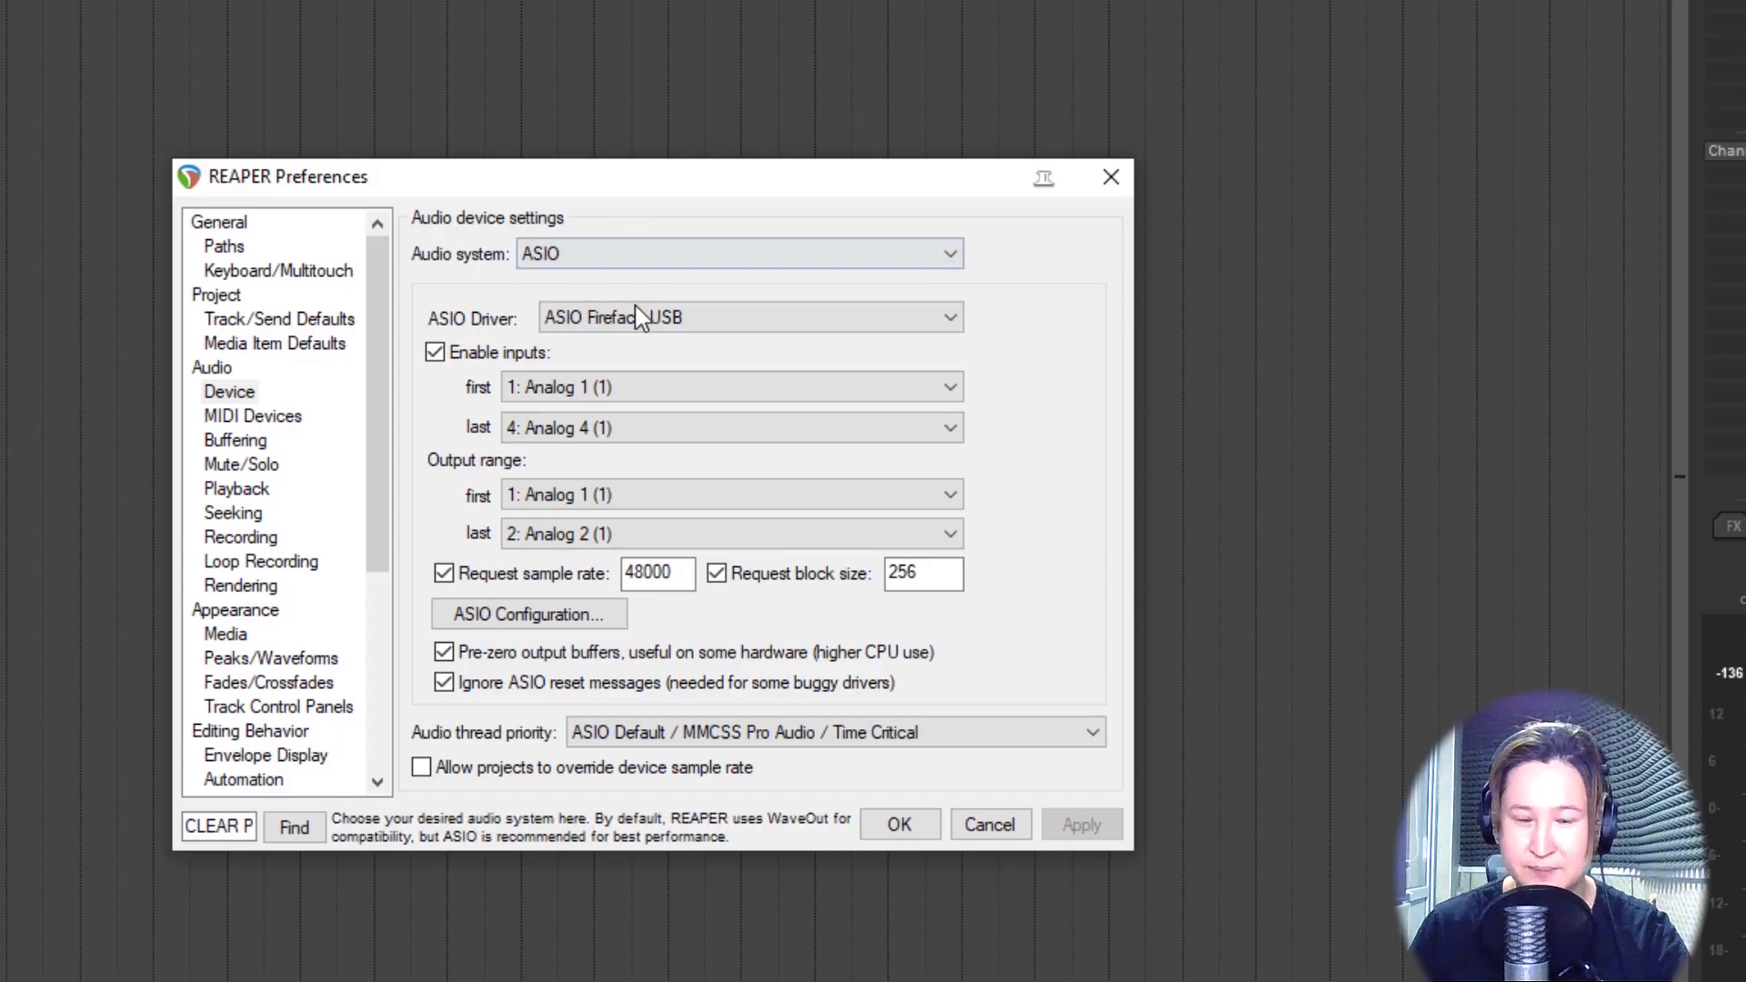
# Choose the ASIO Fireface USB driver and set the input range from Analog 1 to Analog 4.
pyautogui.click(608, 320)
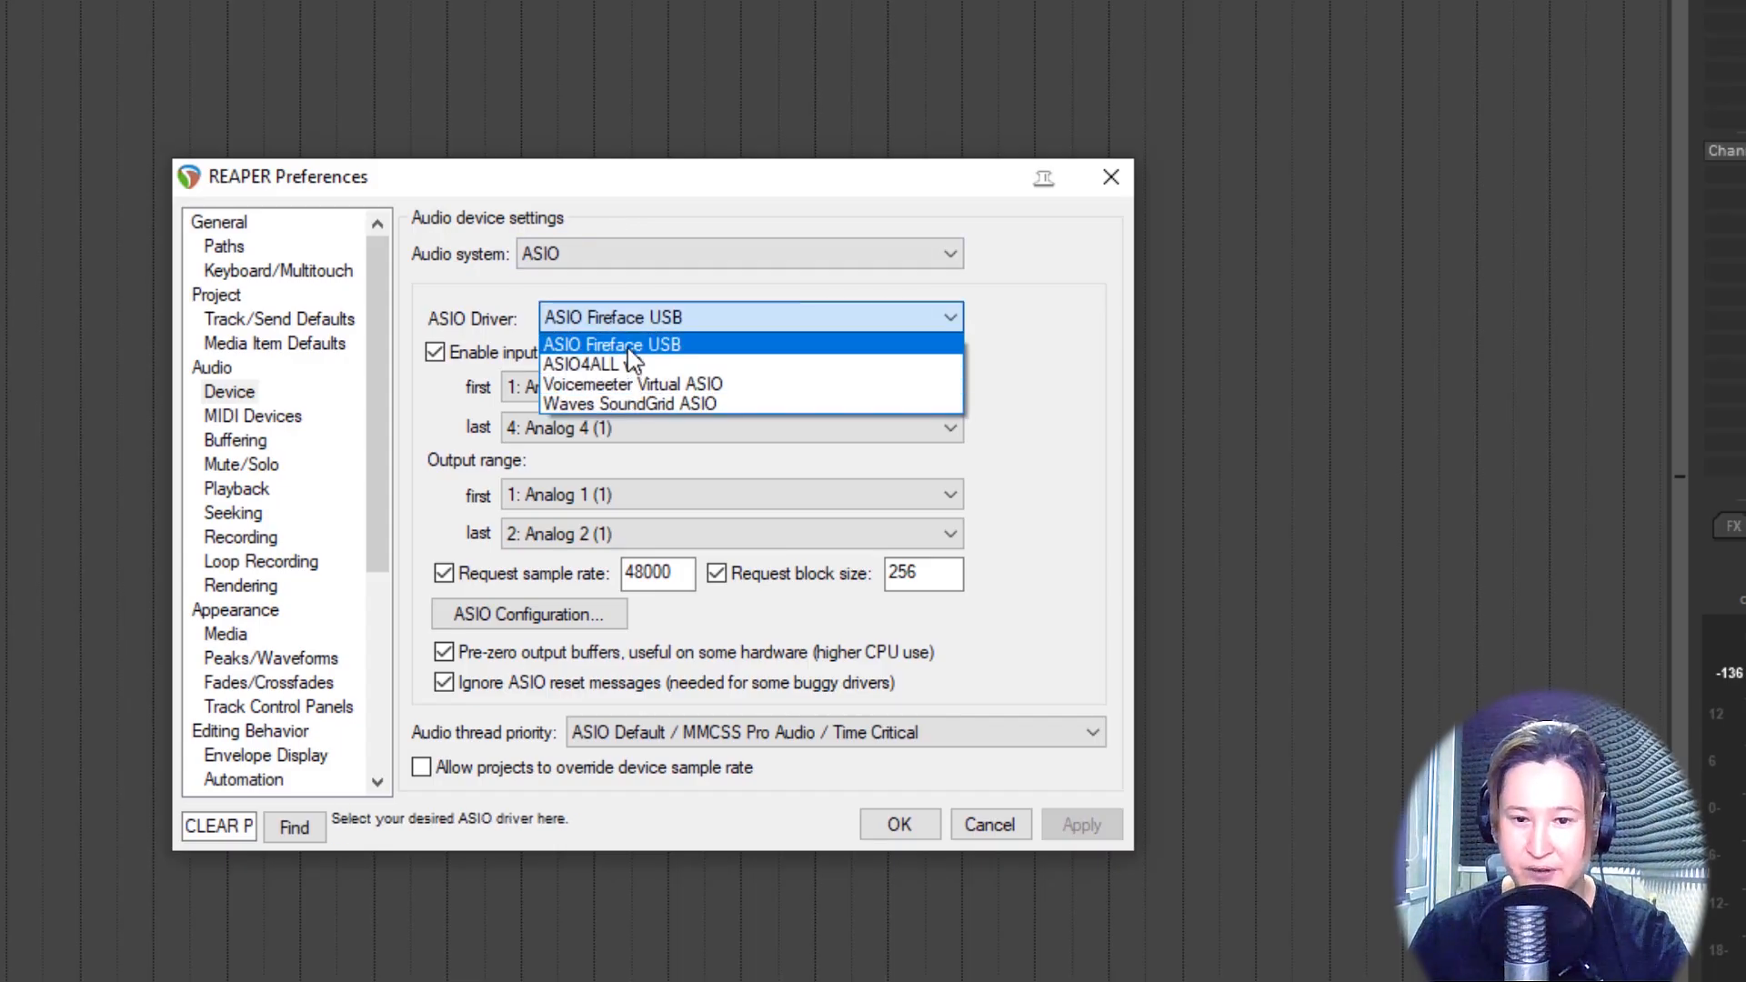
pyautogui.click(632, 345)
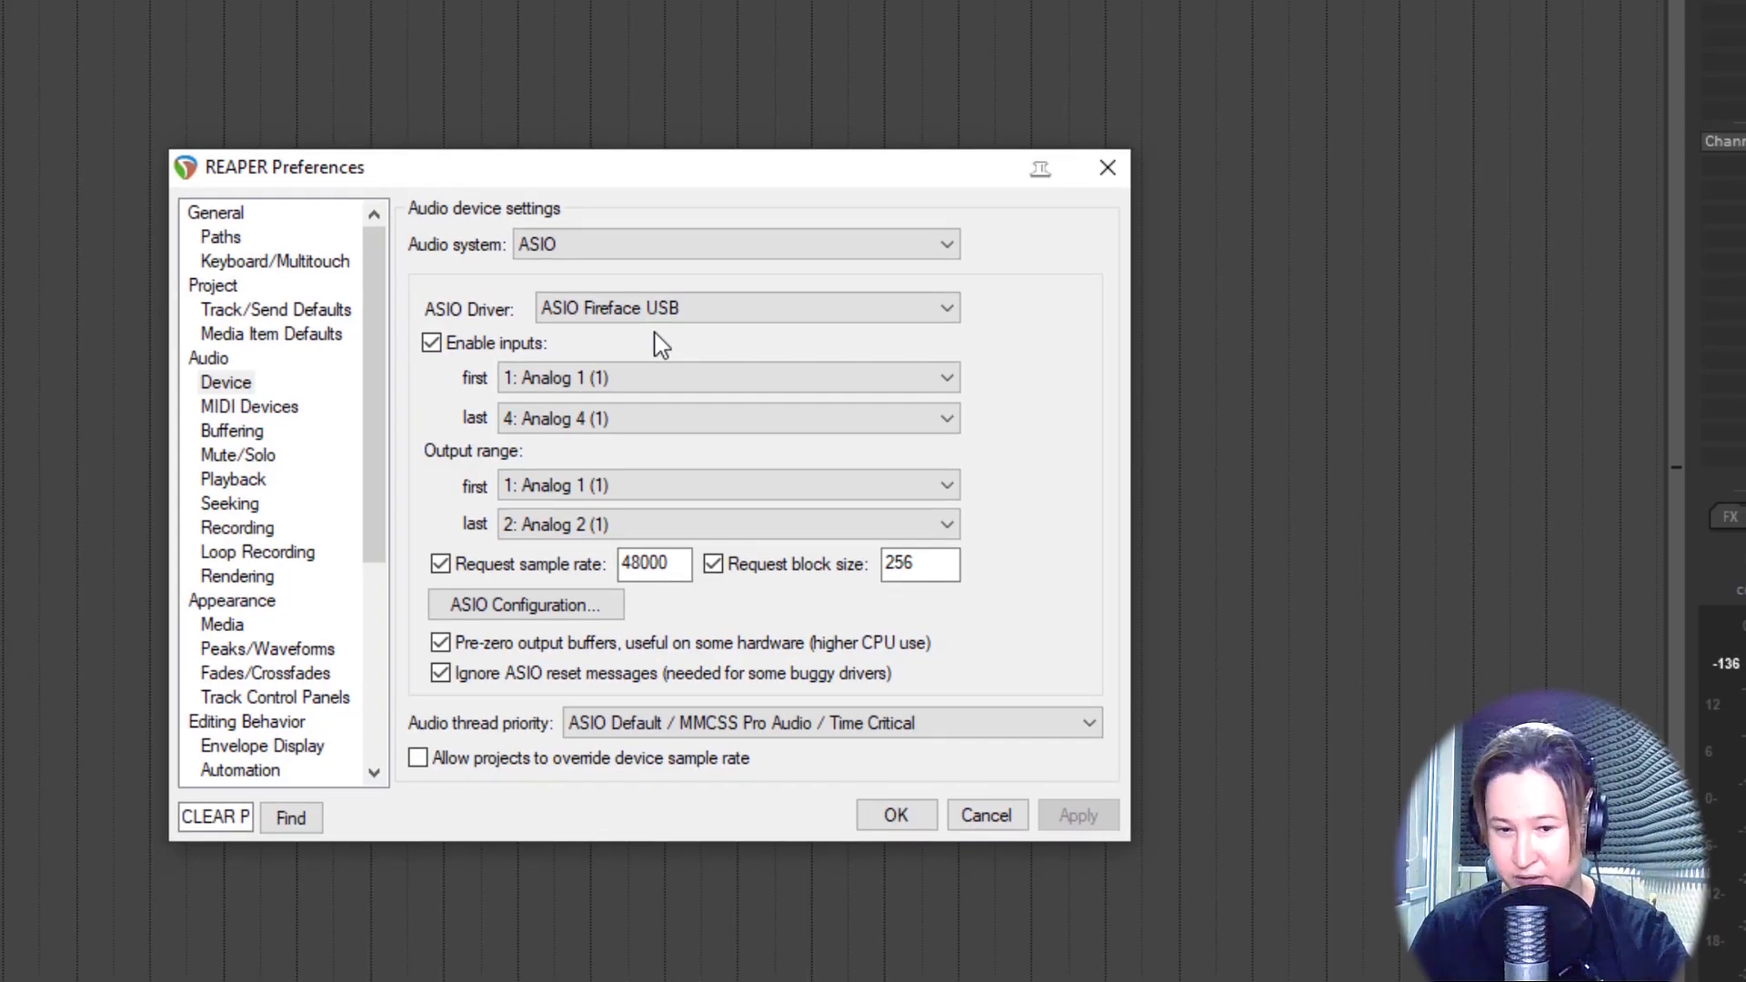
pyautogui.click(573, 379)
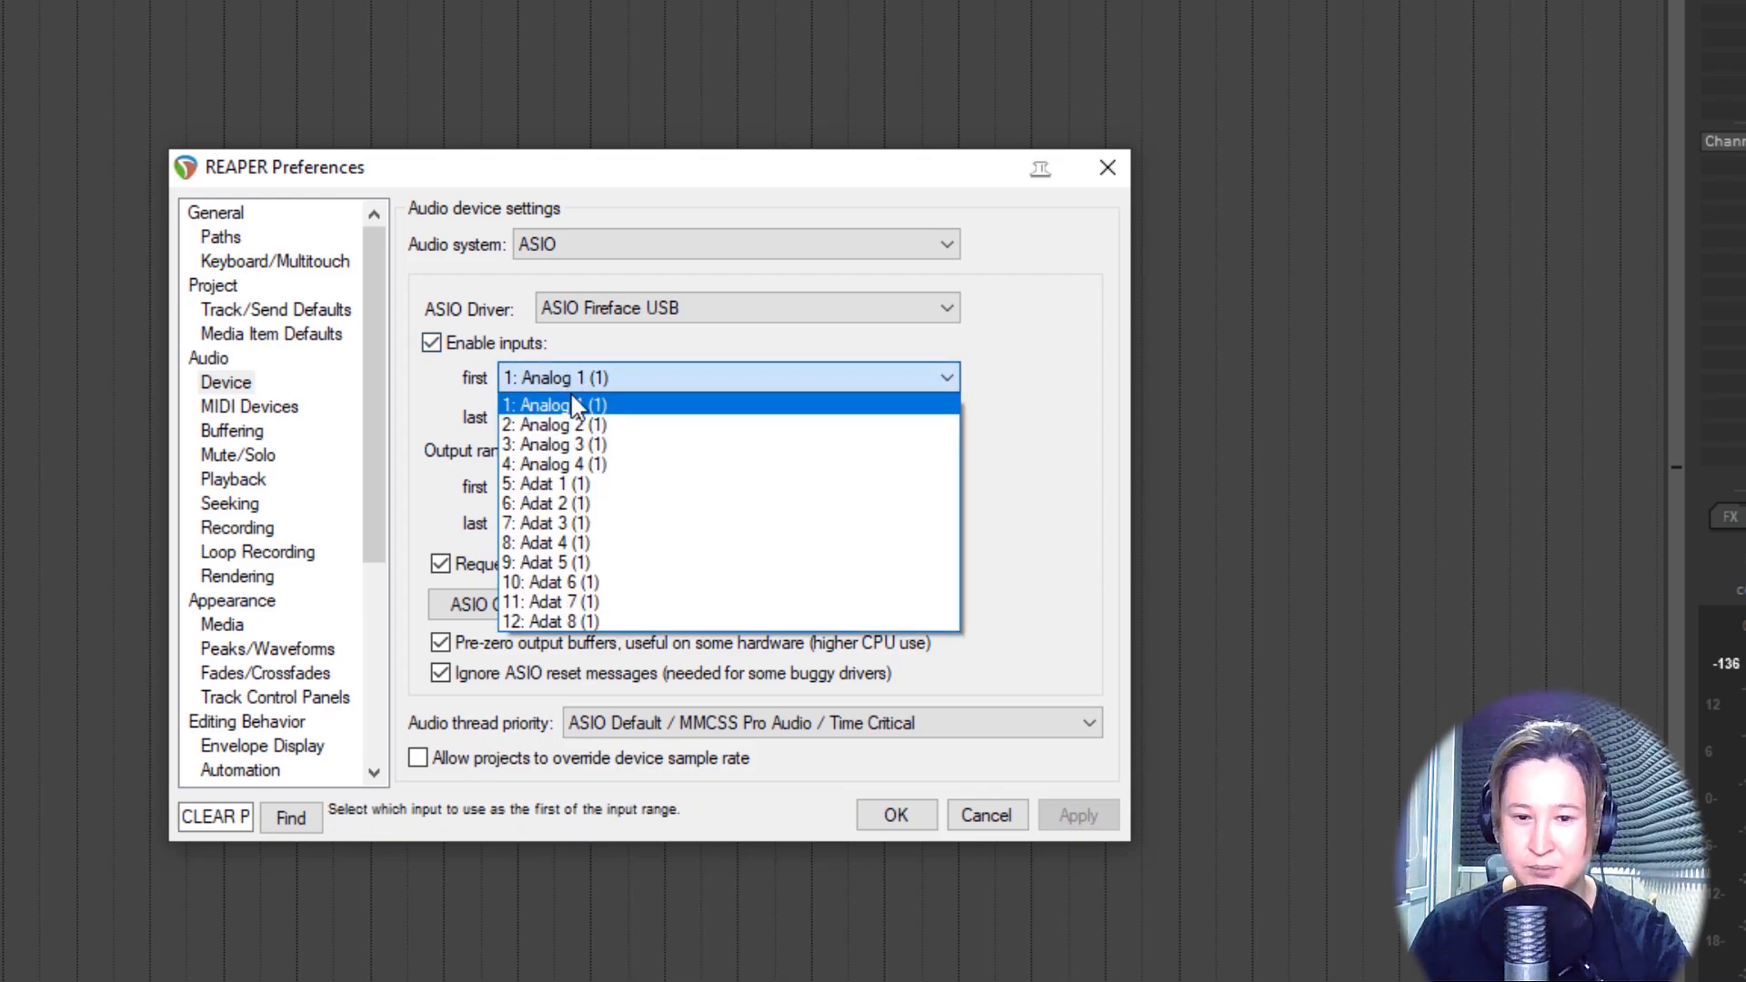
pyautogui.click(575, 406)
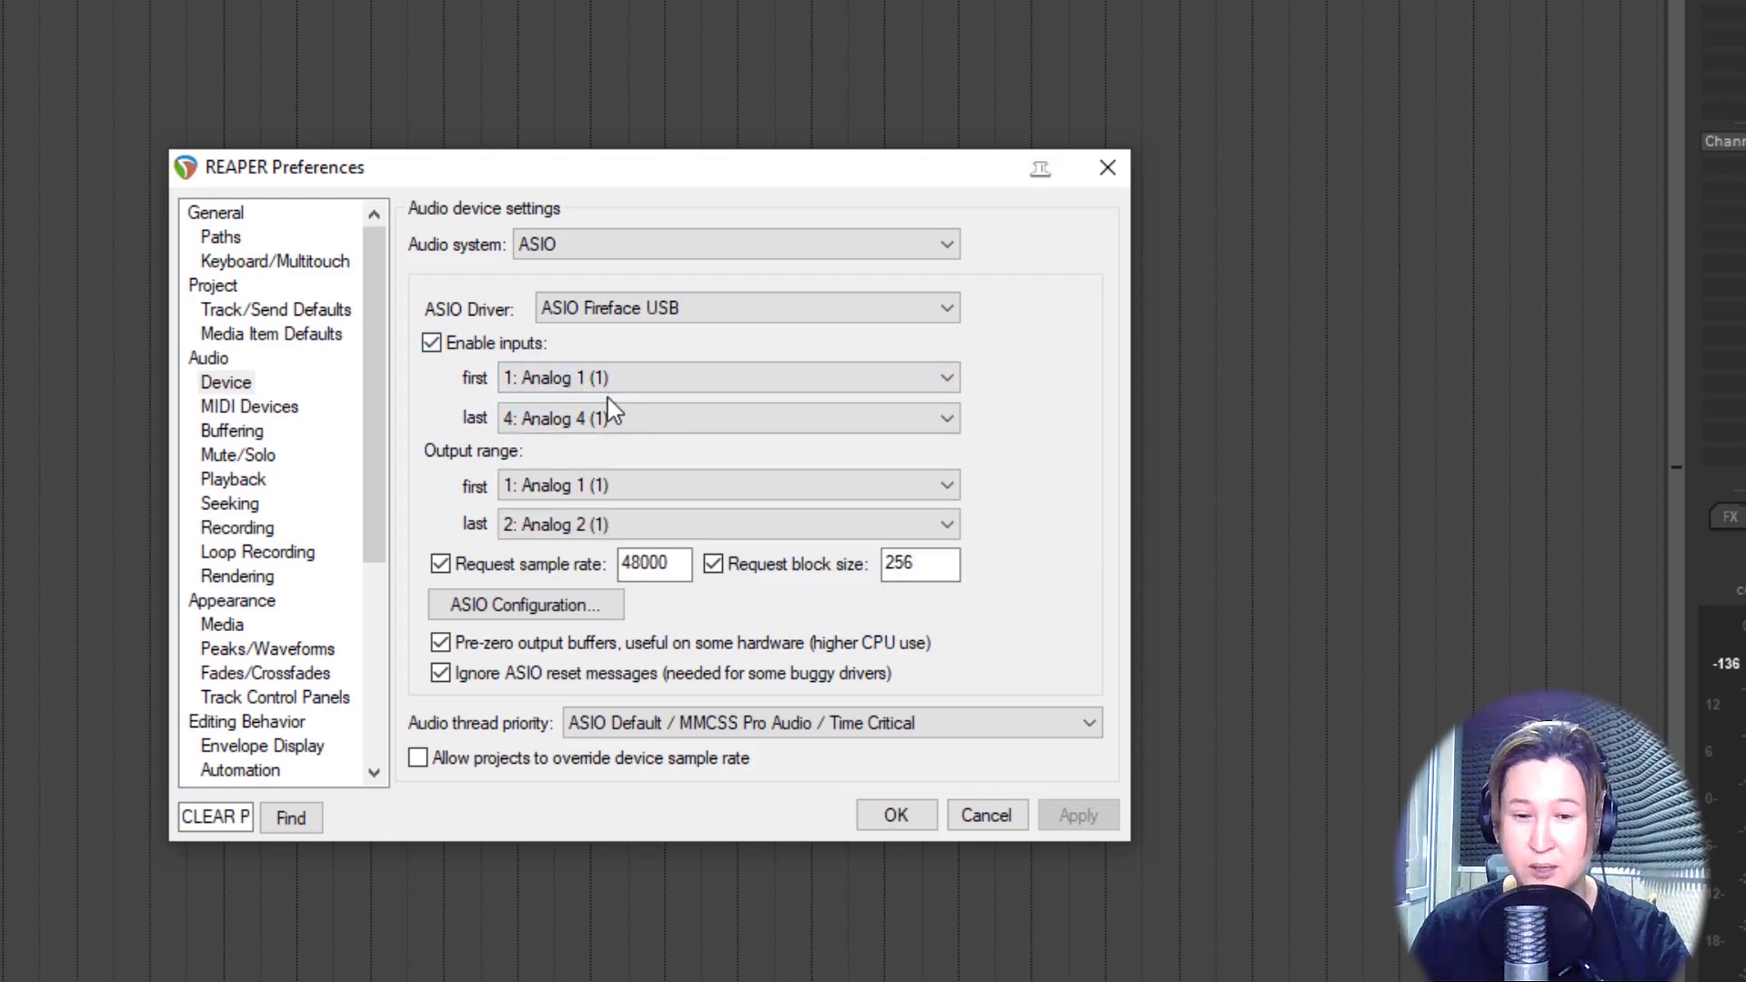
pyautogui.click(576, 417)
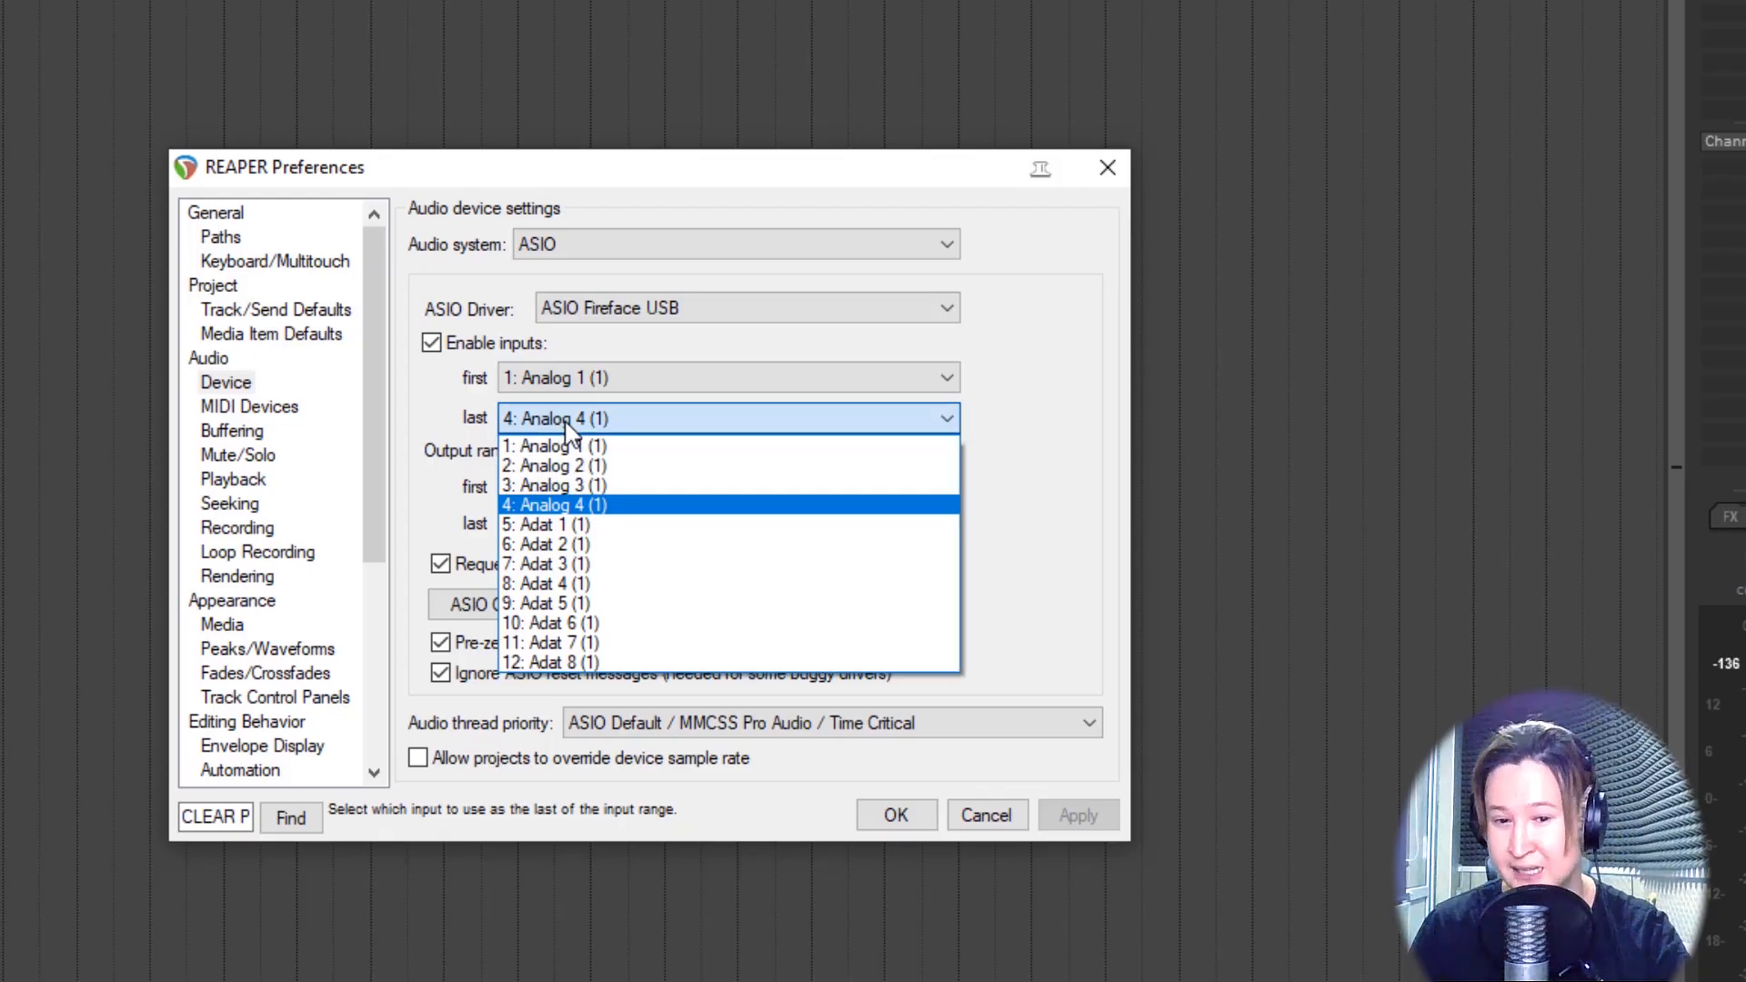
pyautogui.click(578, 507)
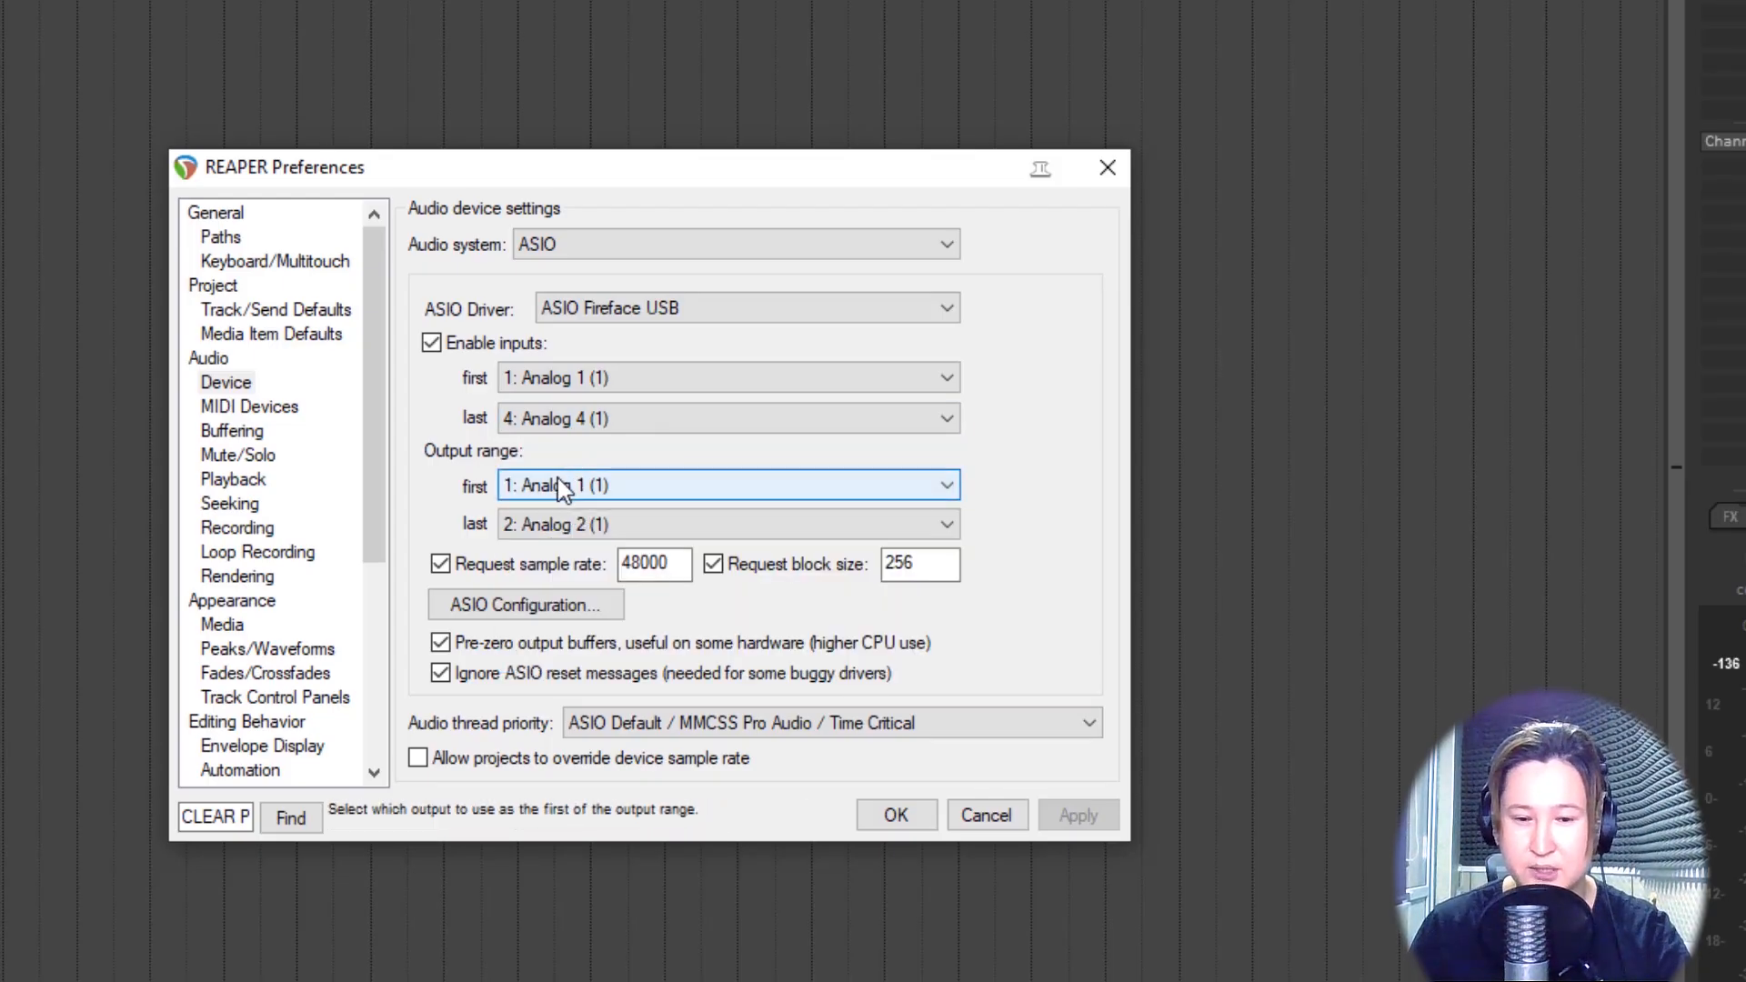
# Check the available first output channels and set the last input channel to Analog 1.
pyautogui.click(554, 485)
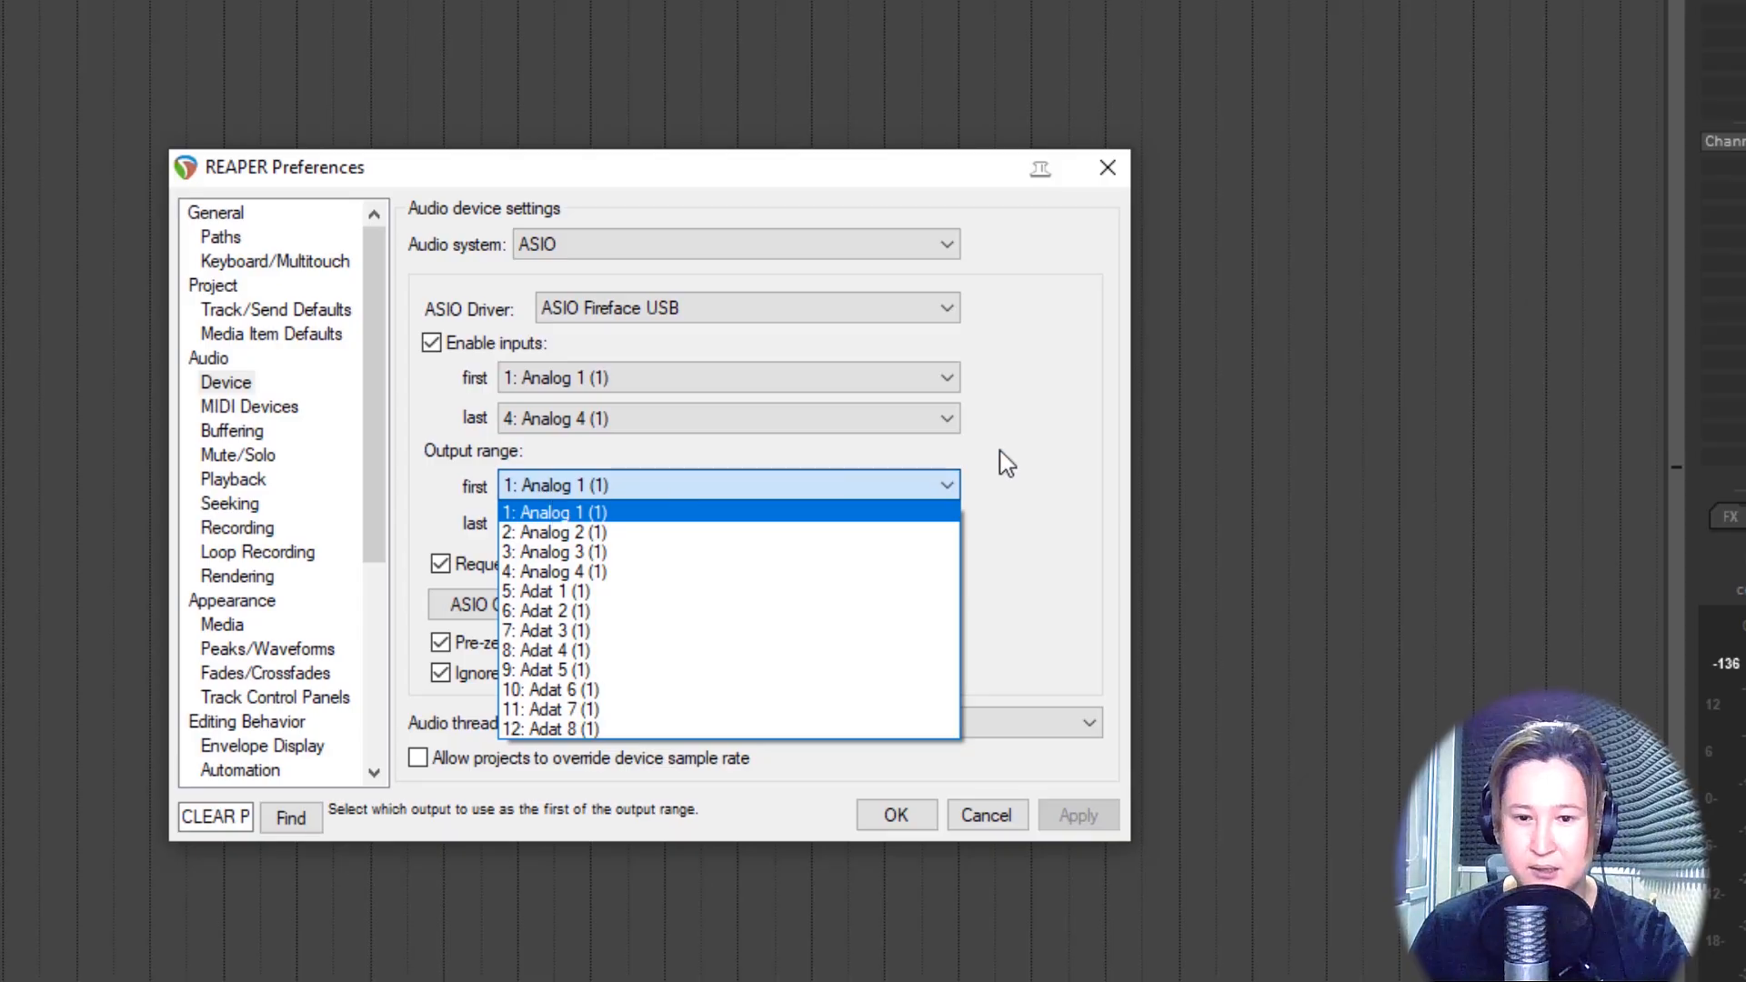
pyautogui.click(604, 530)
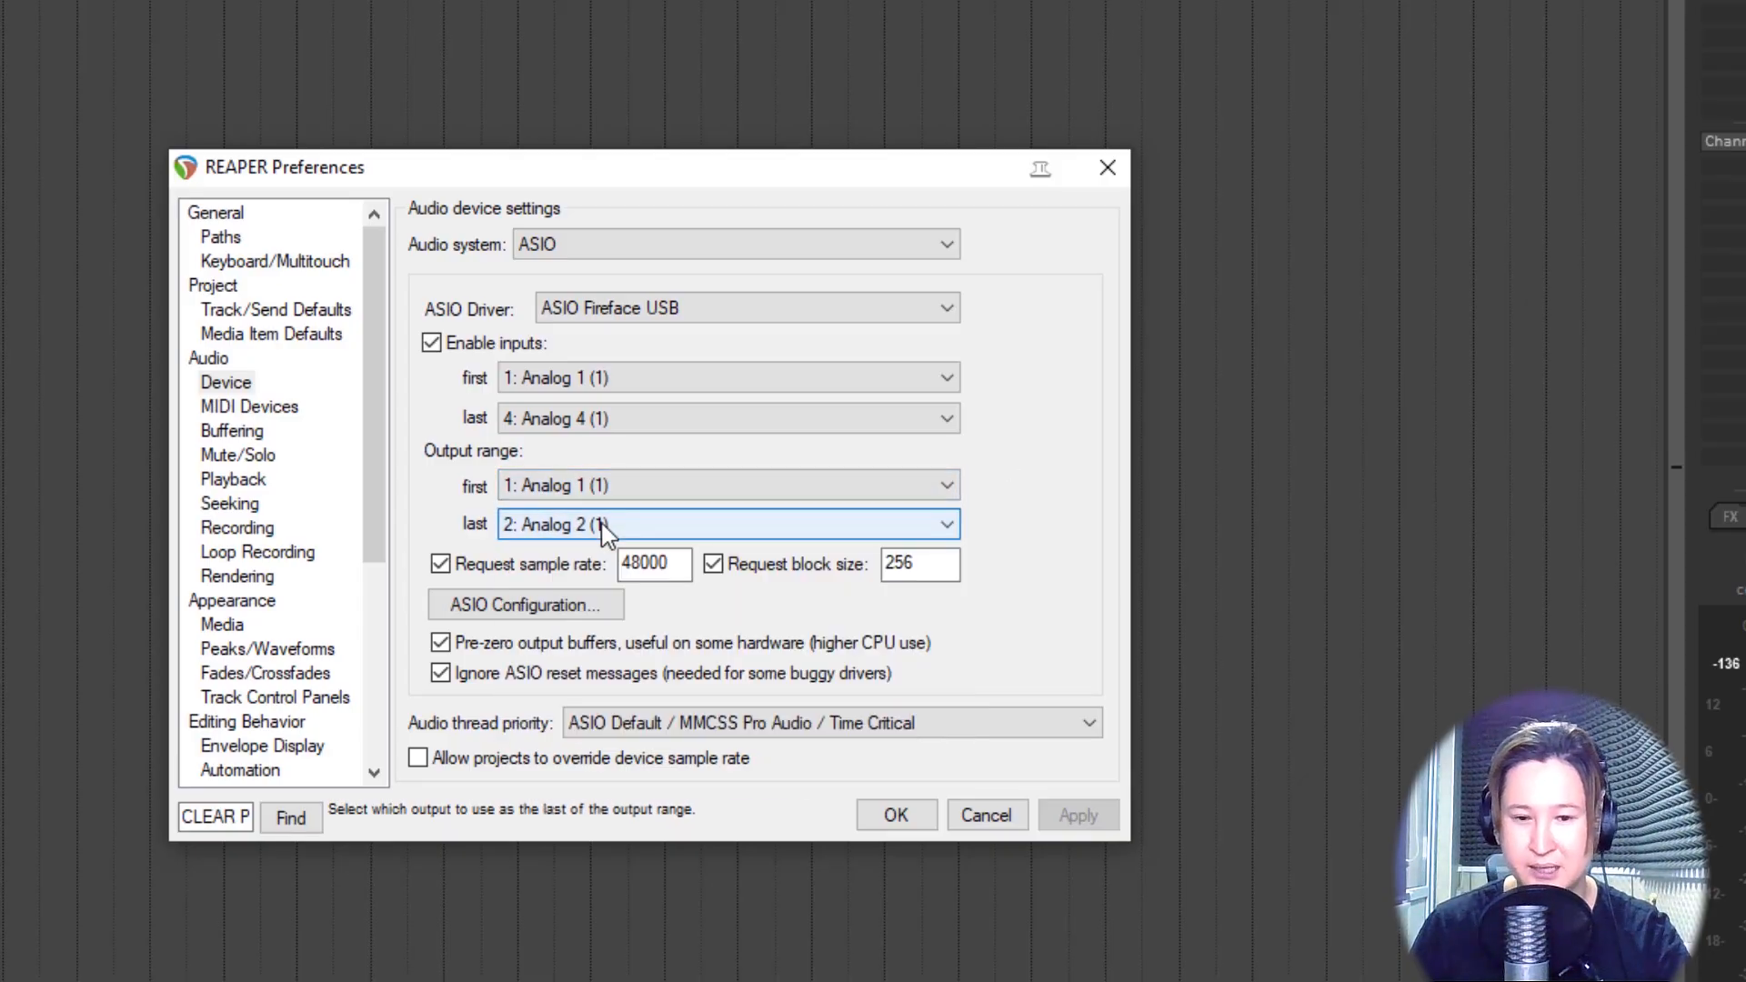
pyautogui.click(581, 418)
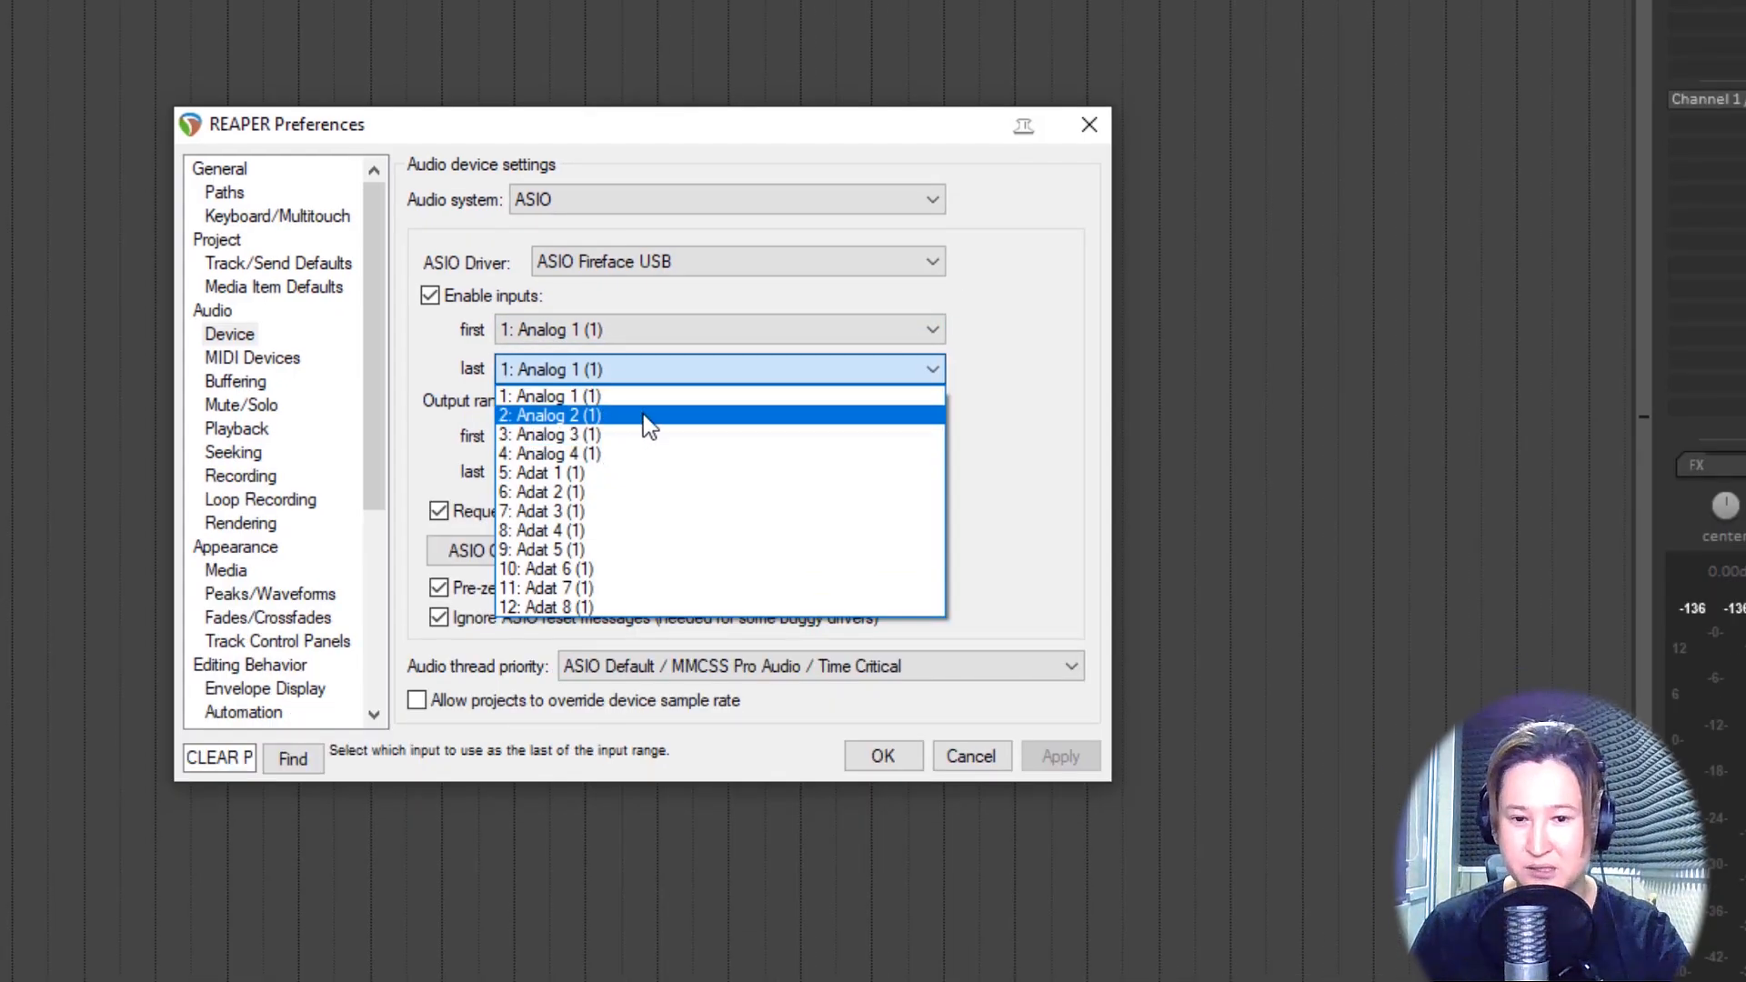
pyautogui.click(995, 289)
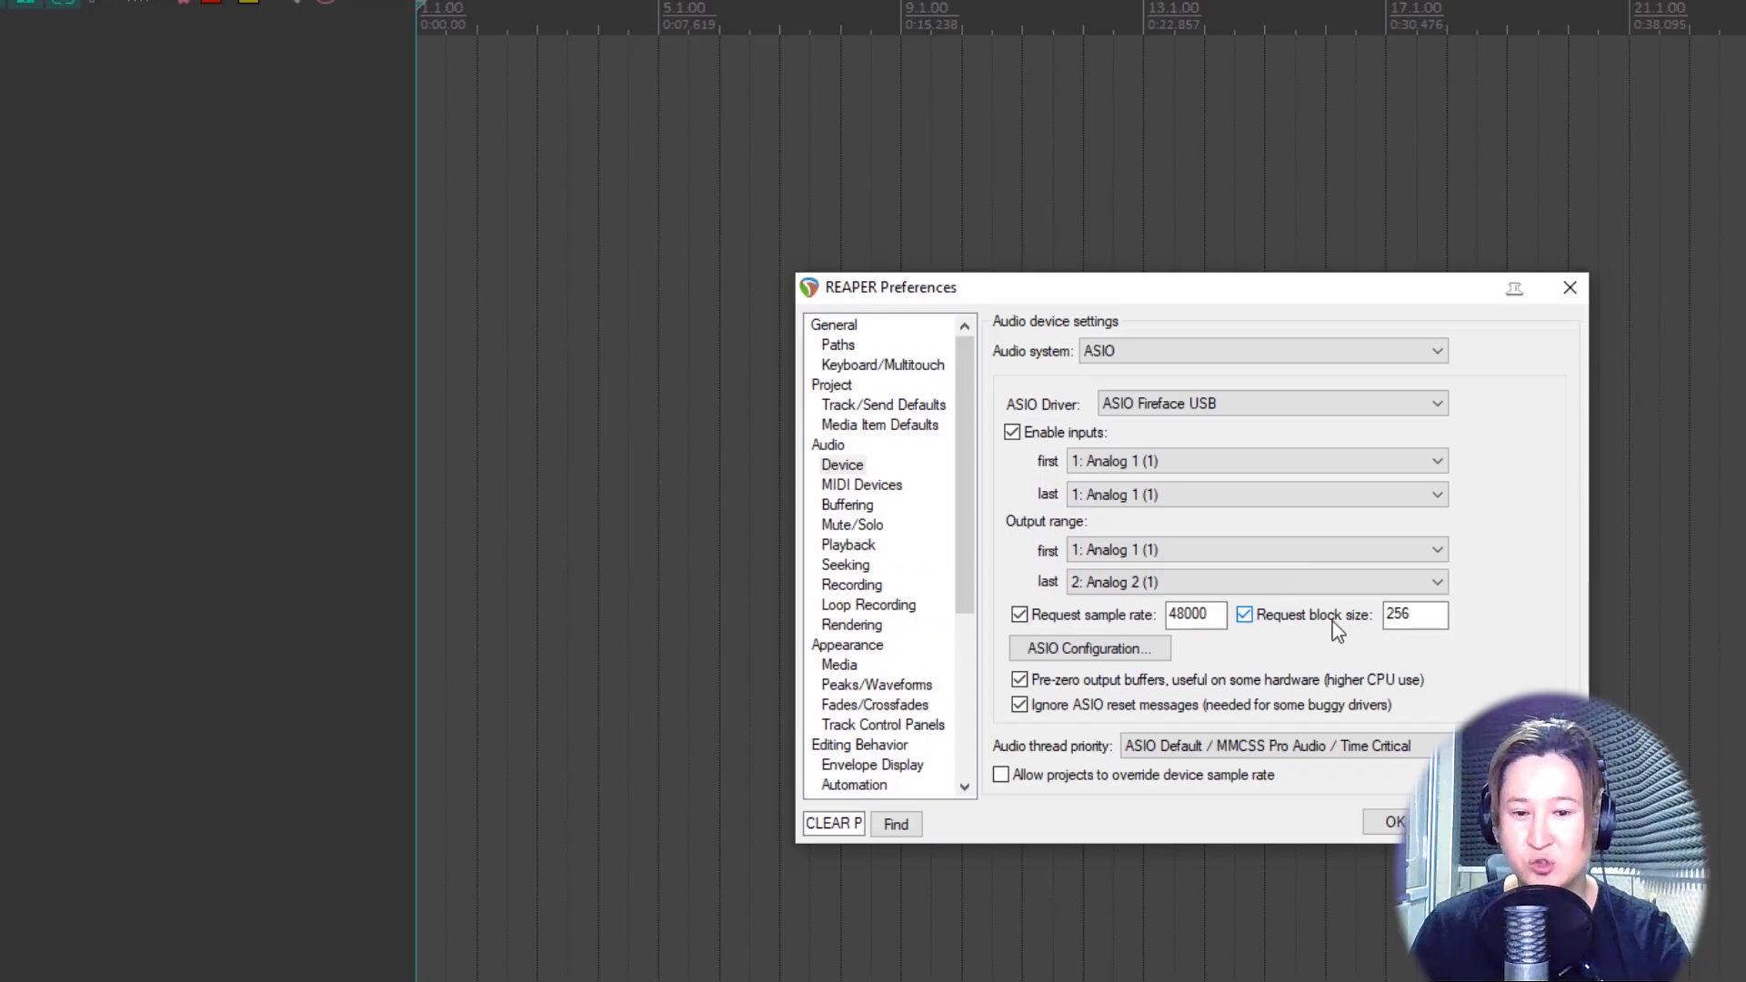
# Open the ASIO driver configuration and examine its buffer size and sample rate options.
pyautogui.click(1146, 645)
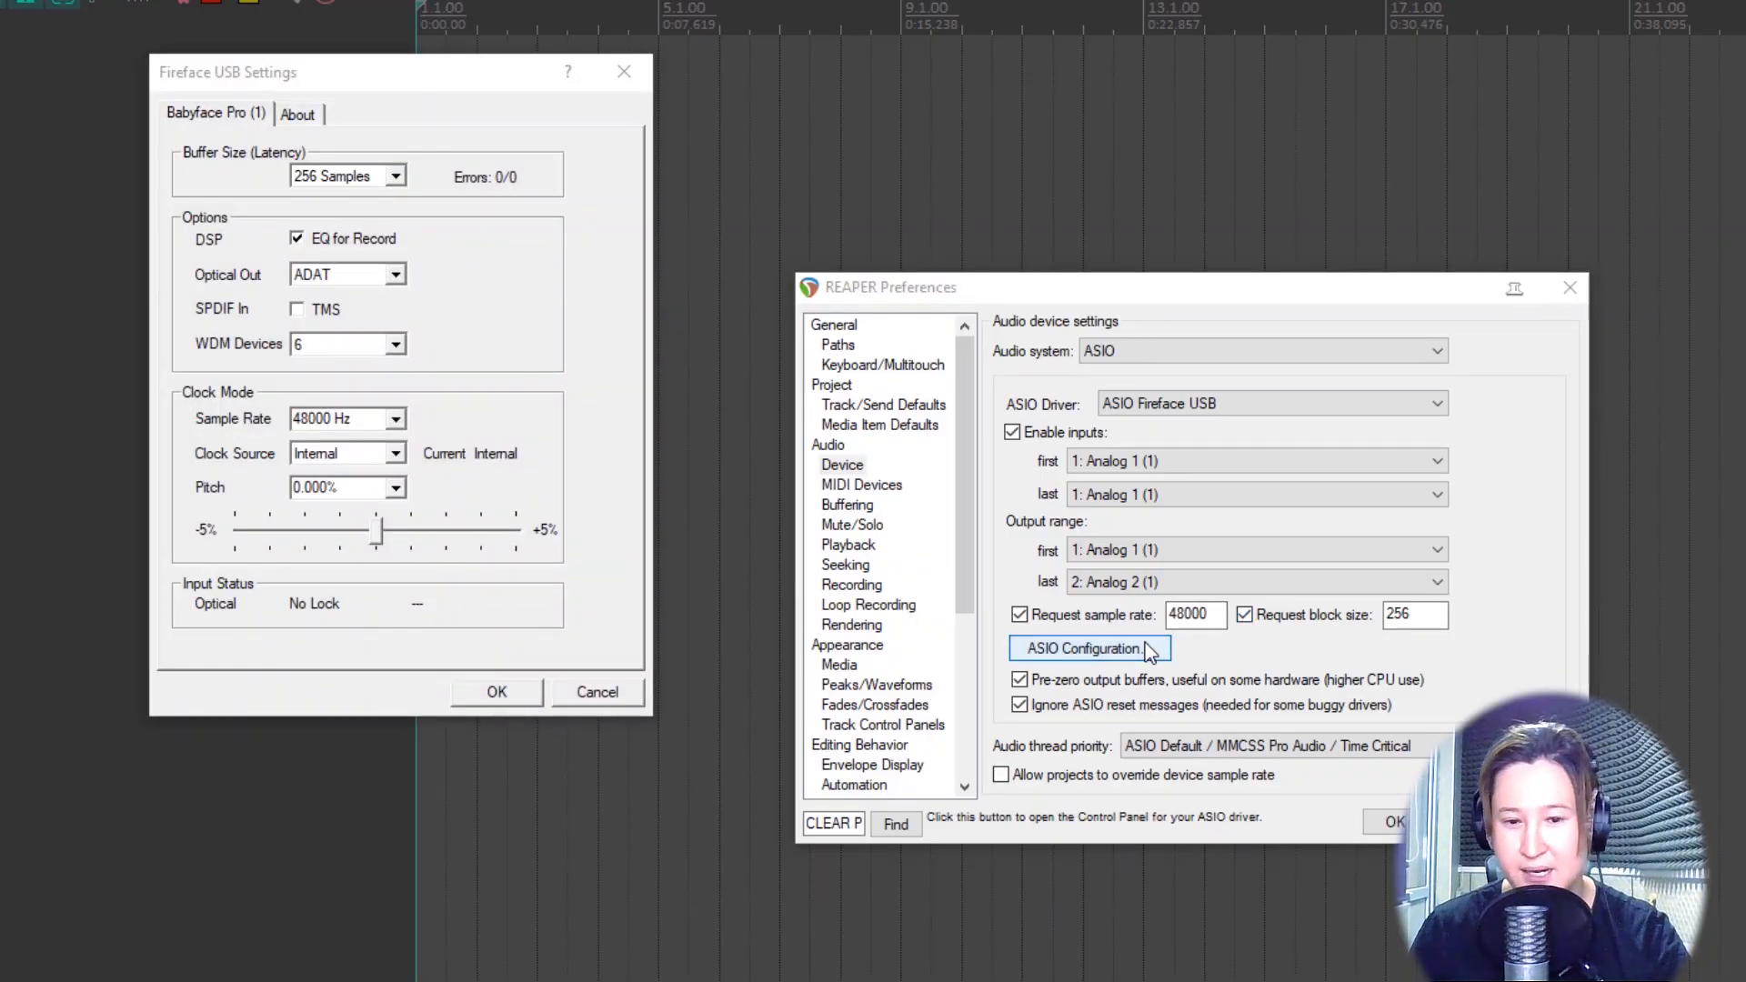
pyautogui.moveTo(475, 86); pyautogui.dragTo(631, 115)
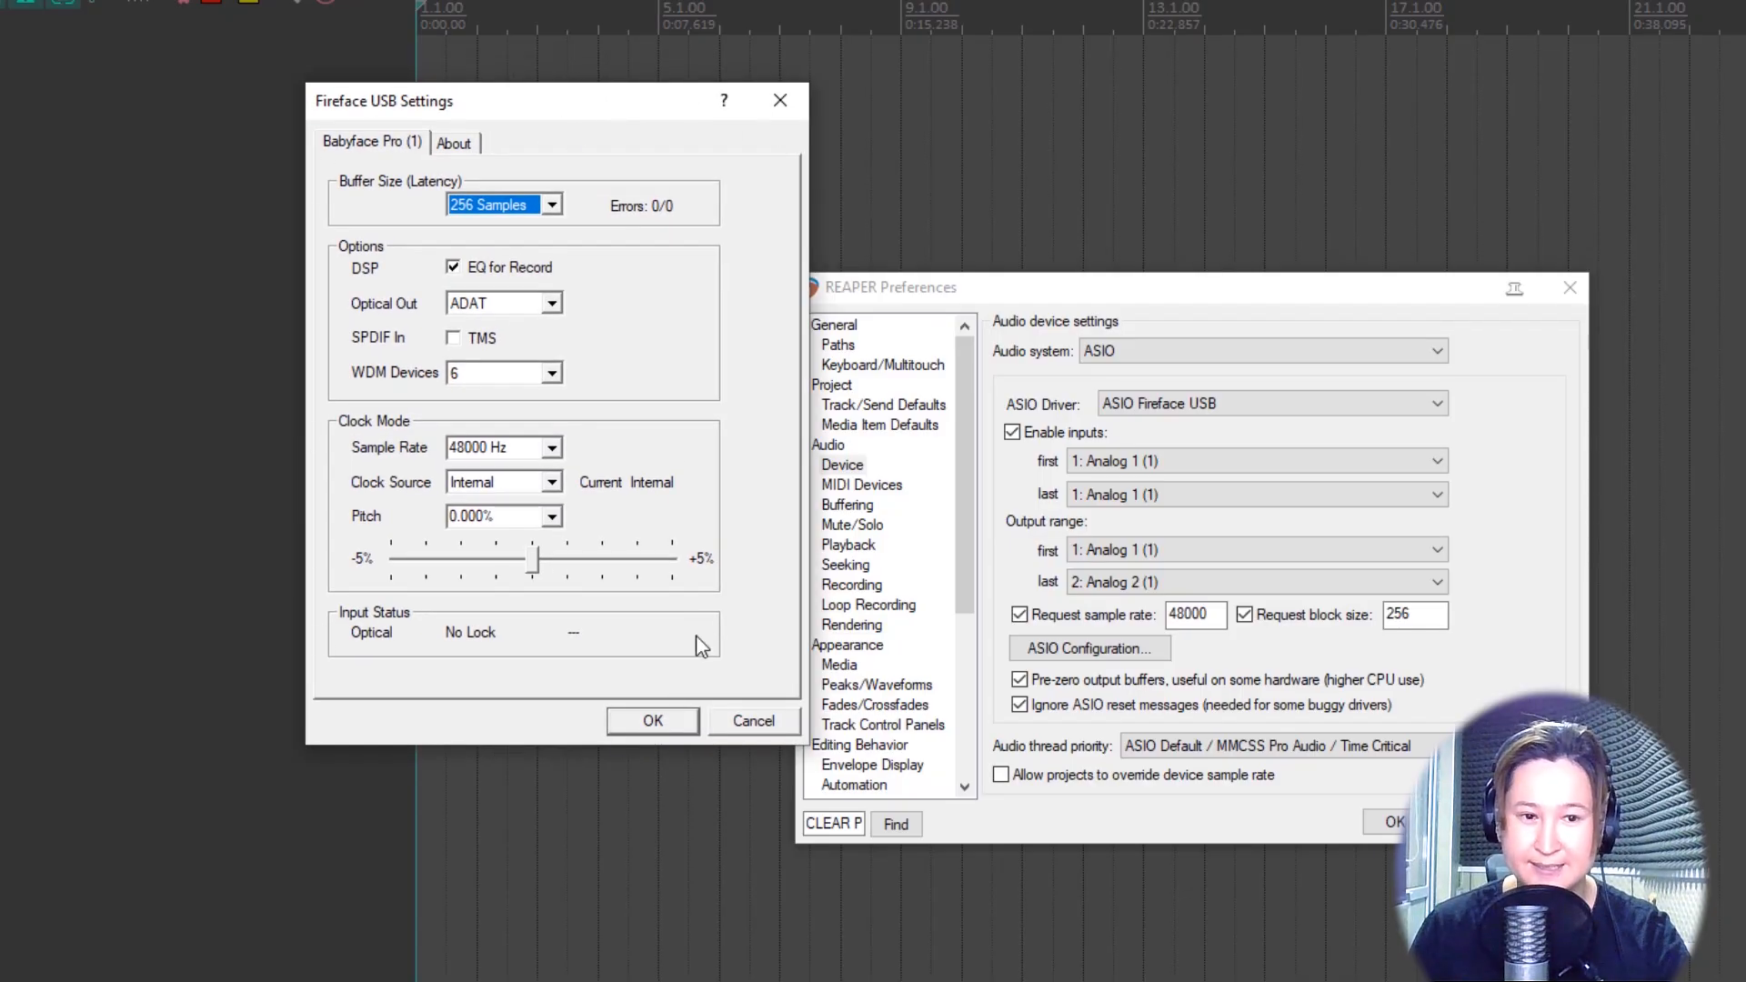
pyautogui.click(556, 206)
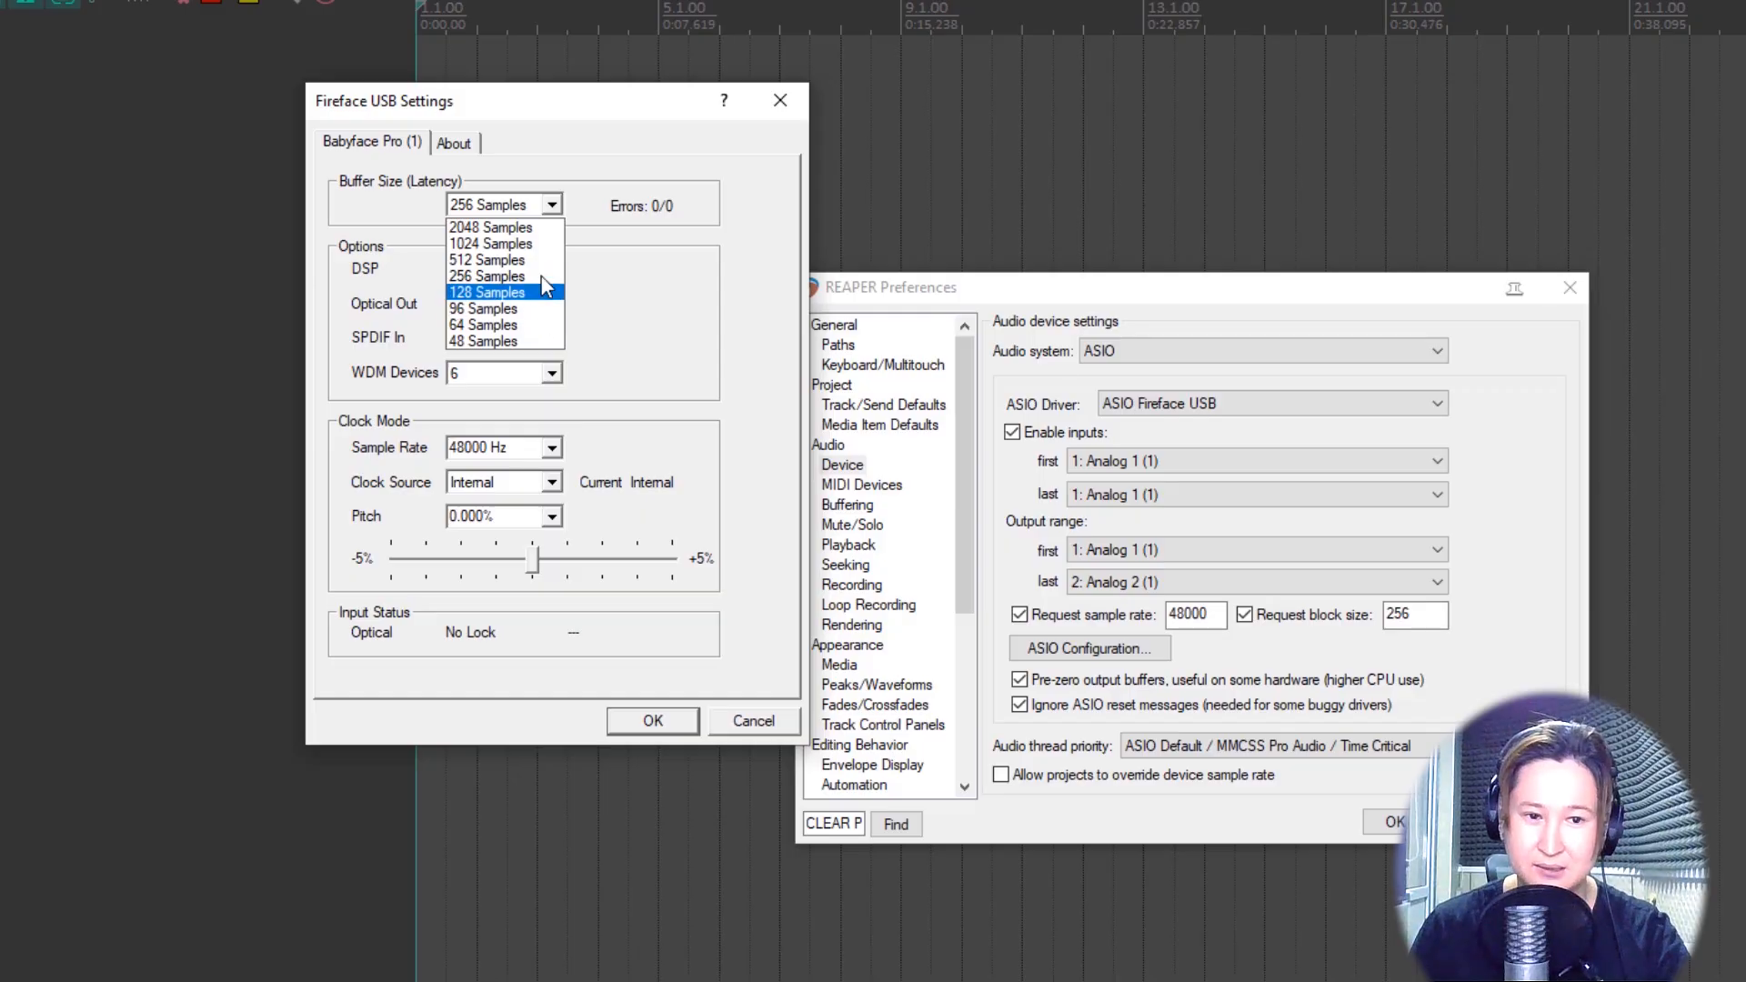
pyautogui.click(625, 327)
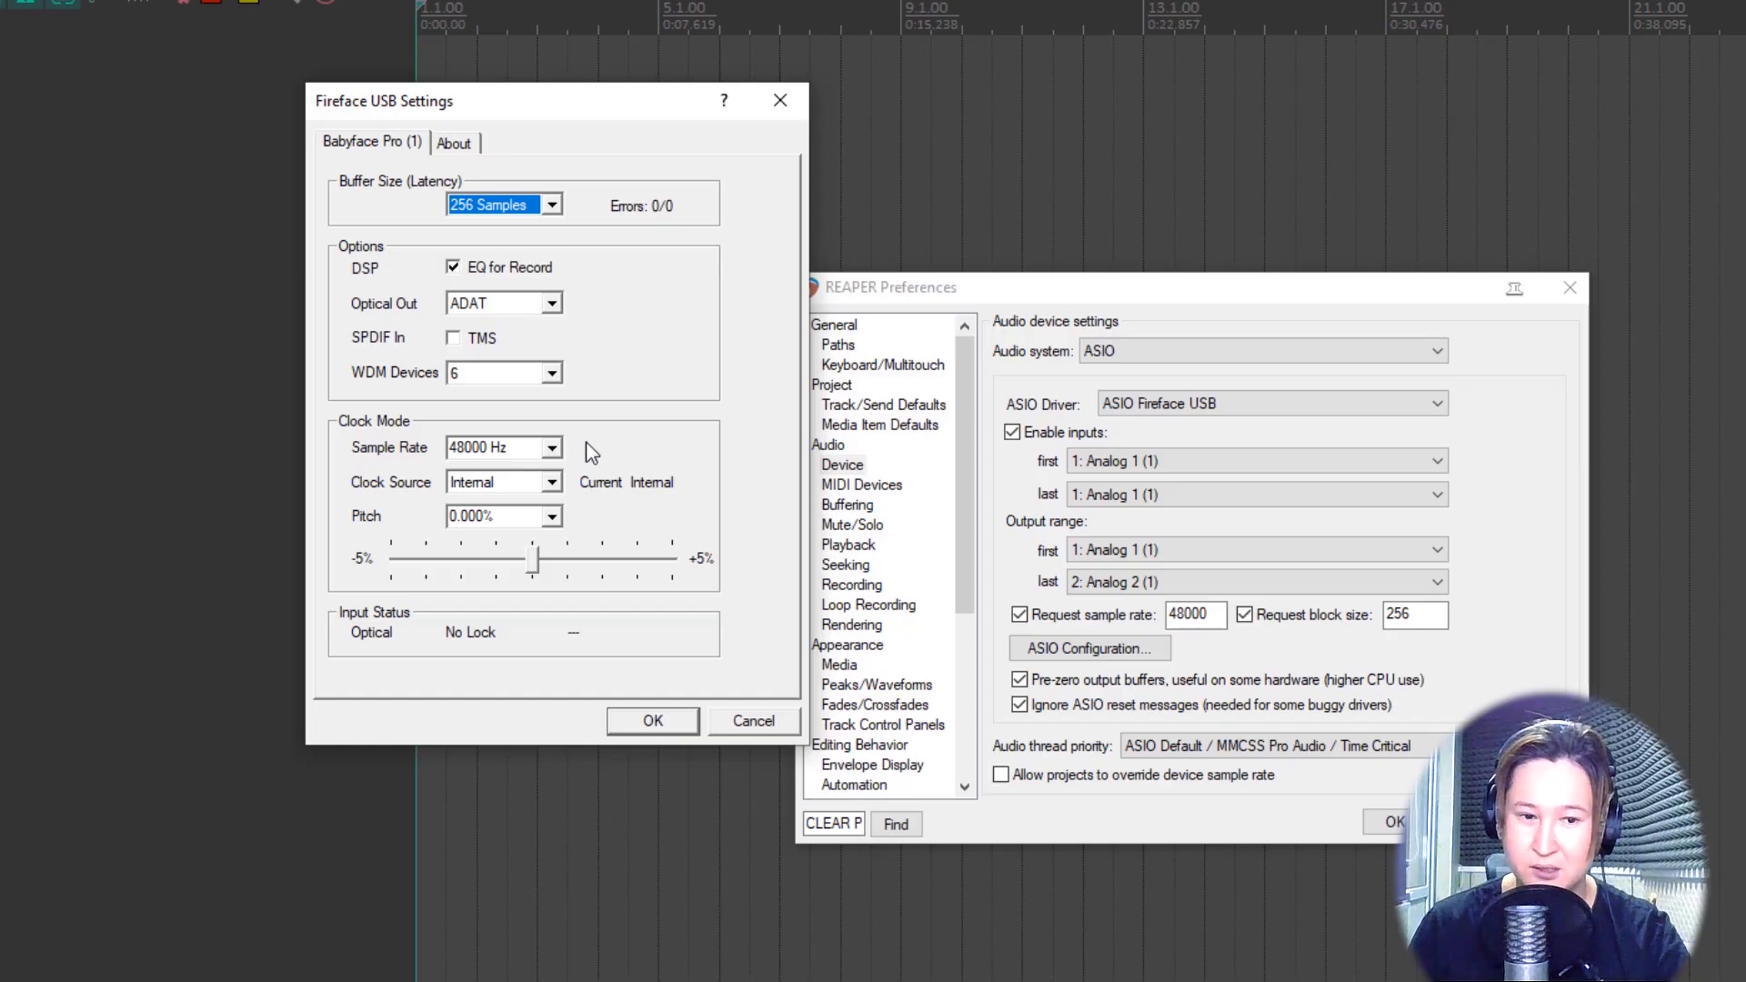
pyautogui.click(552, 447)
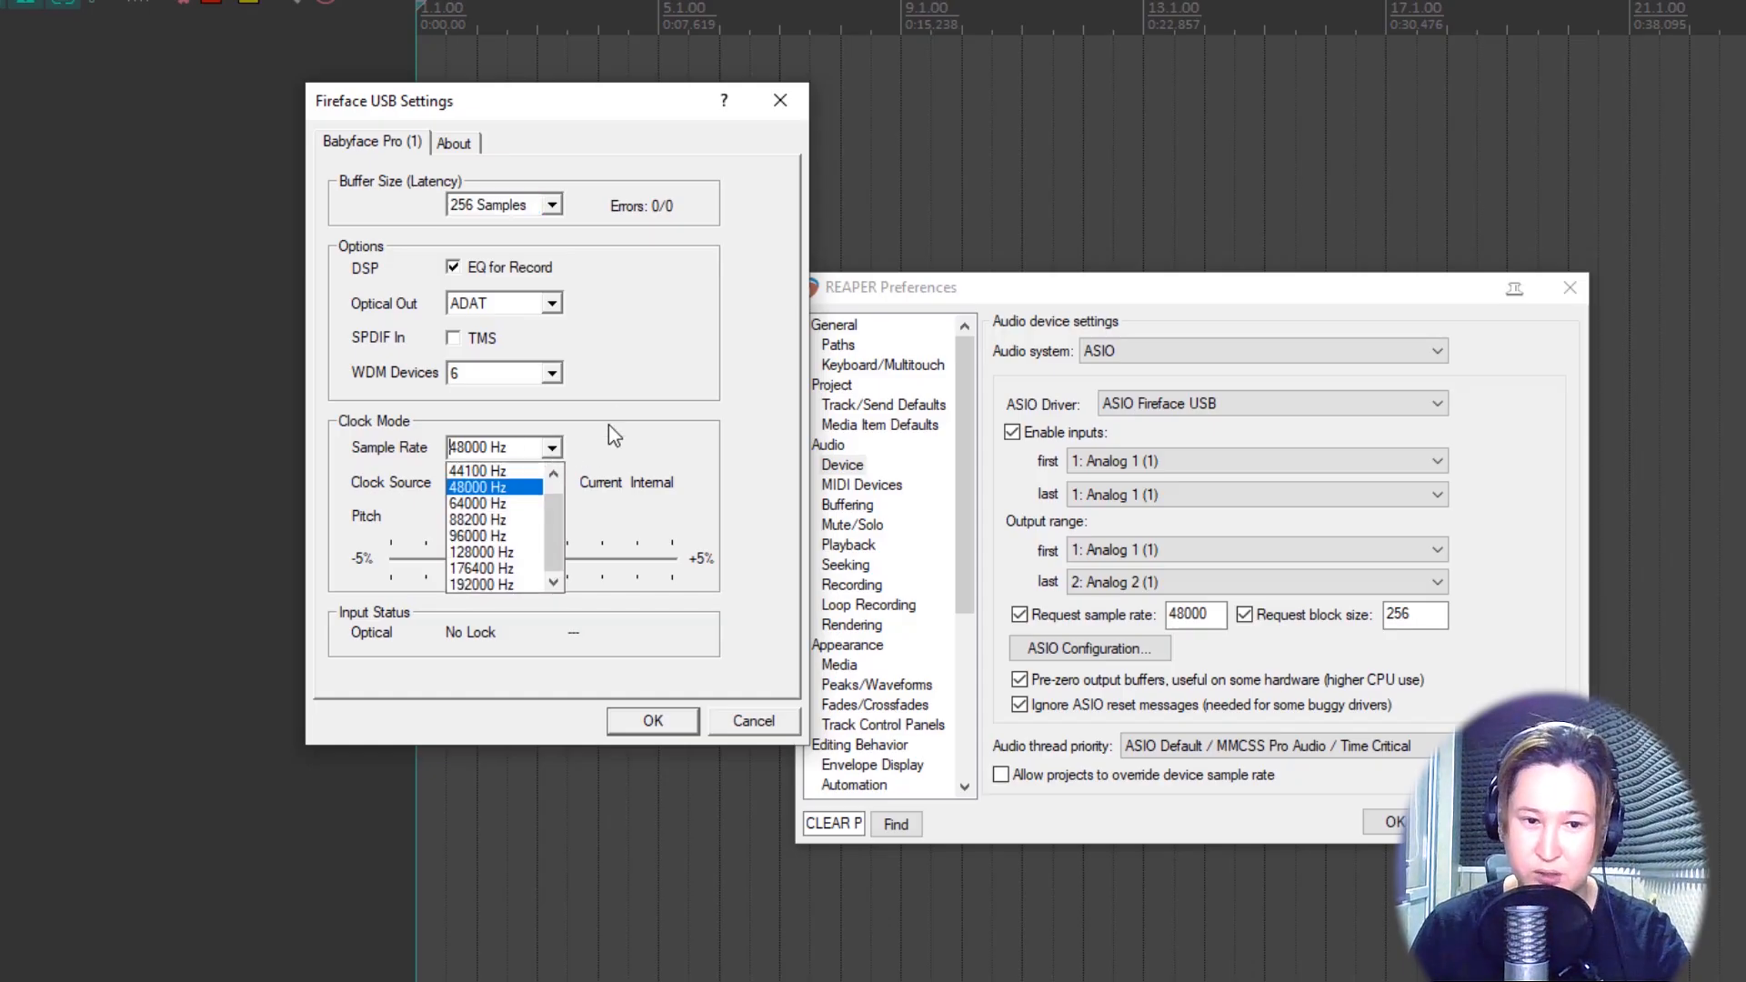
pyautogui.click(616, 410)
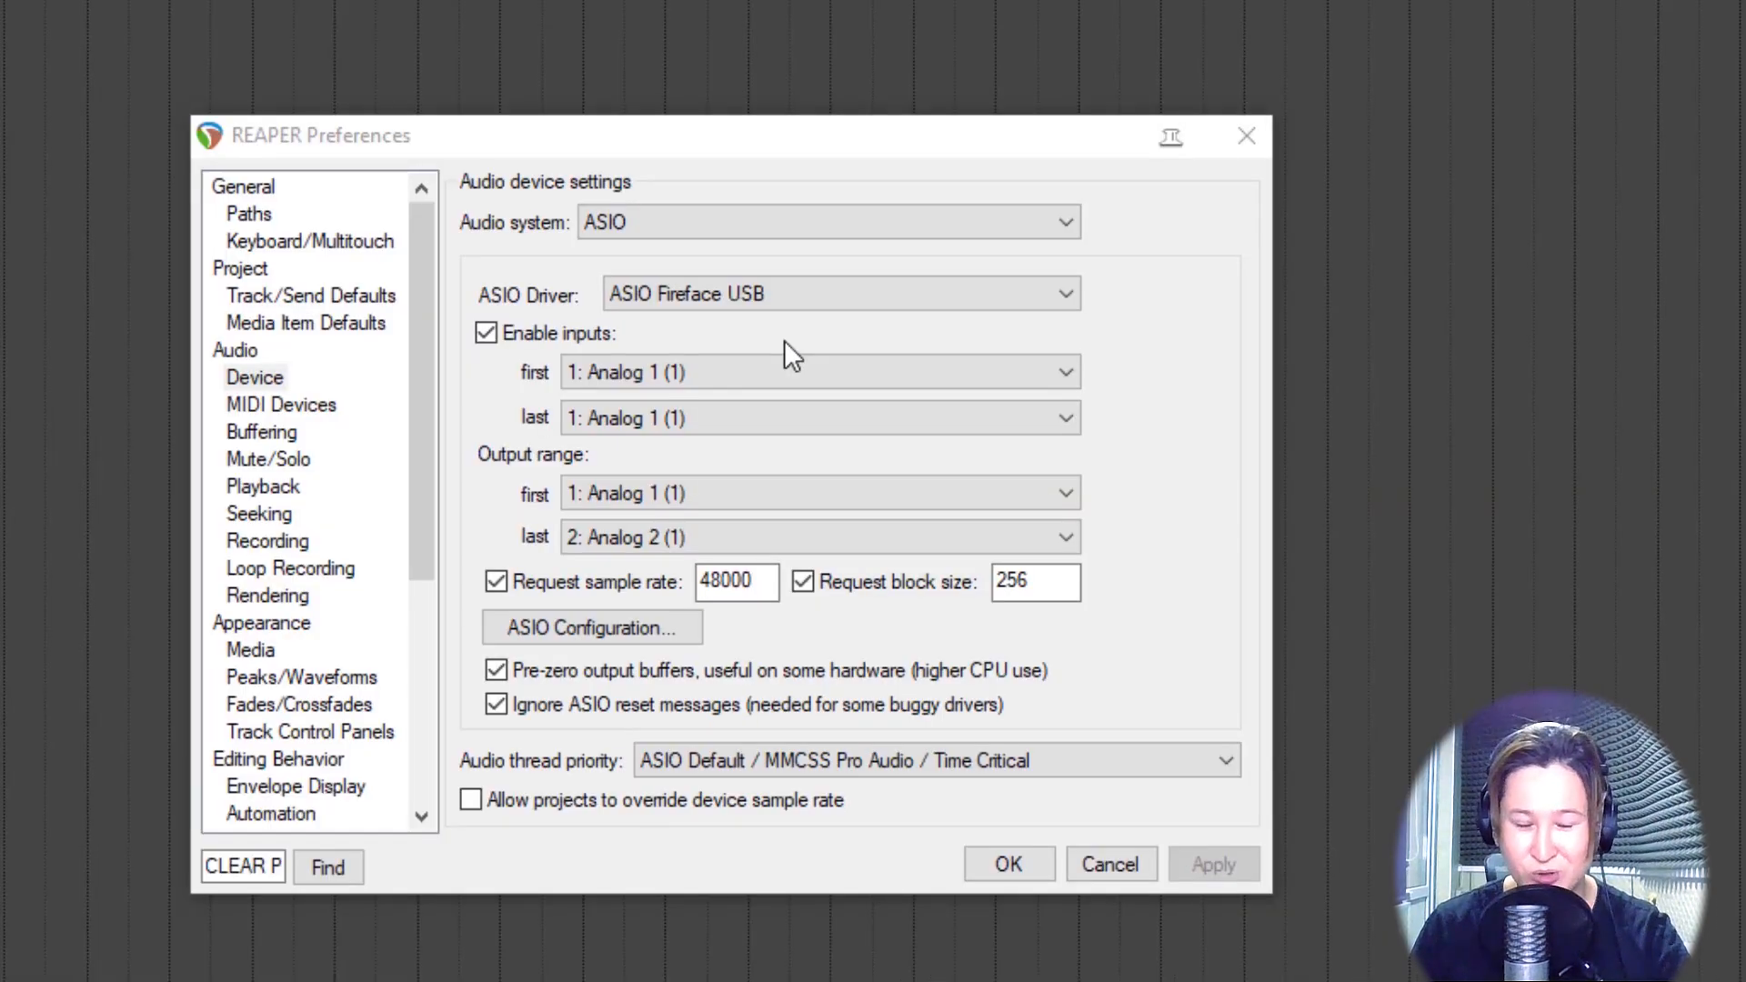
# Change the audio system to WaveOut.
pyautogui.click(722, 226)
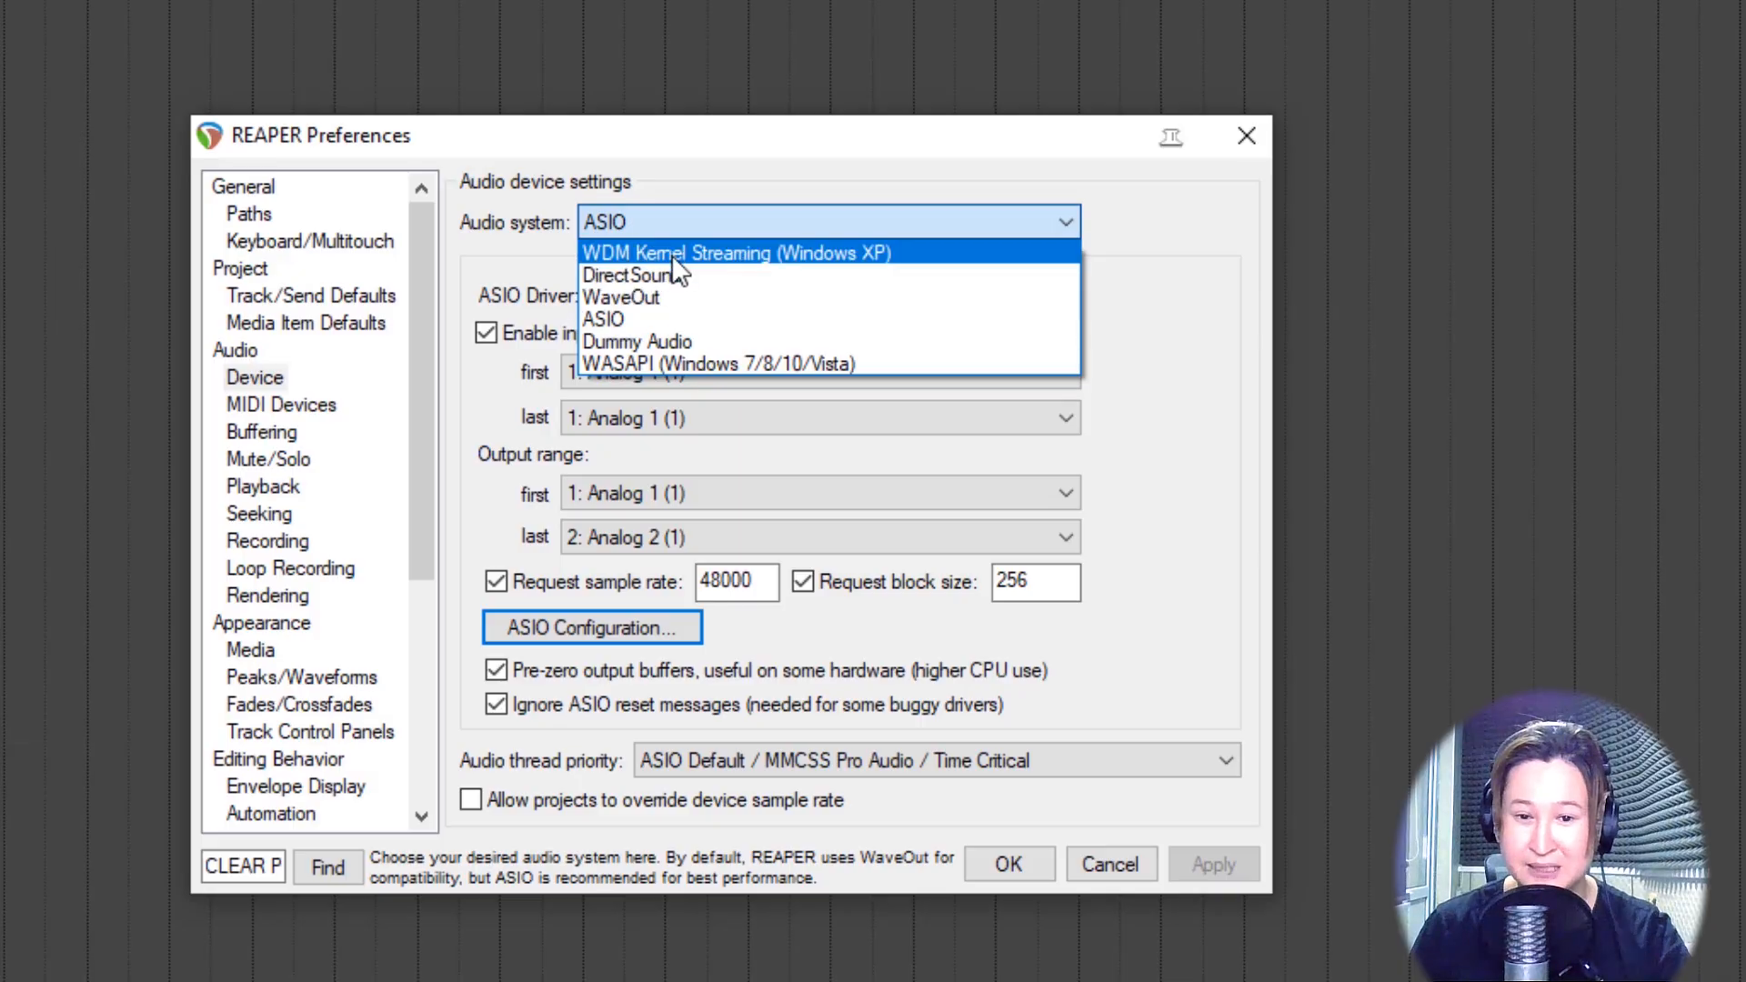
pyautogui.click(637, 298)
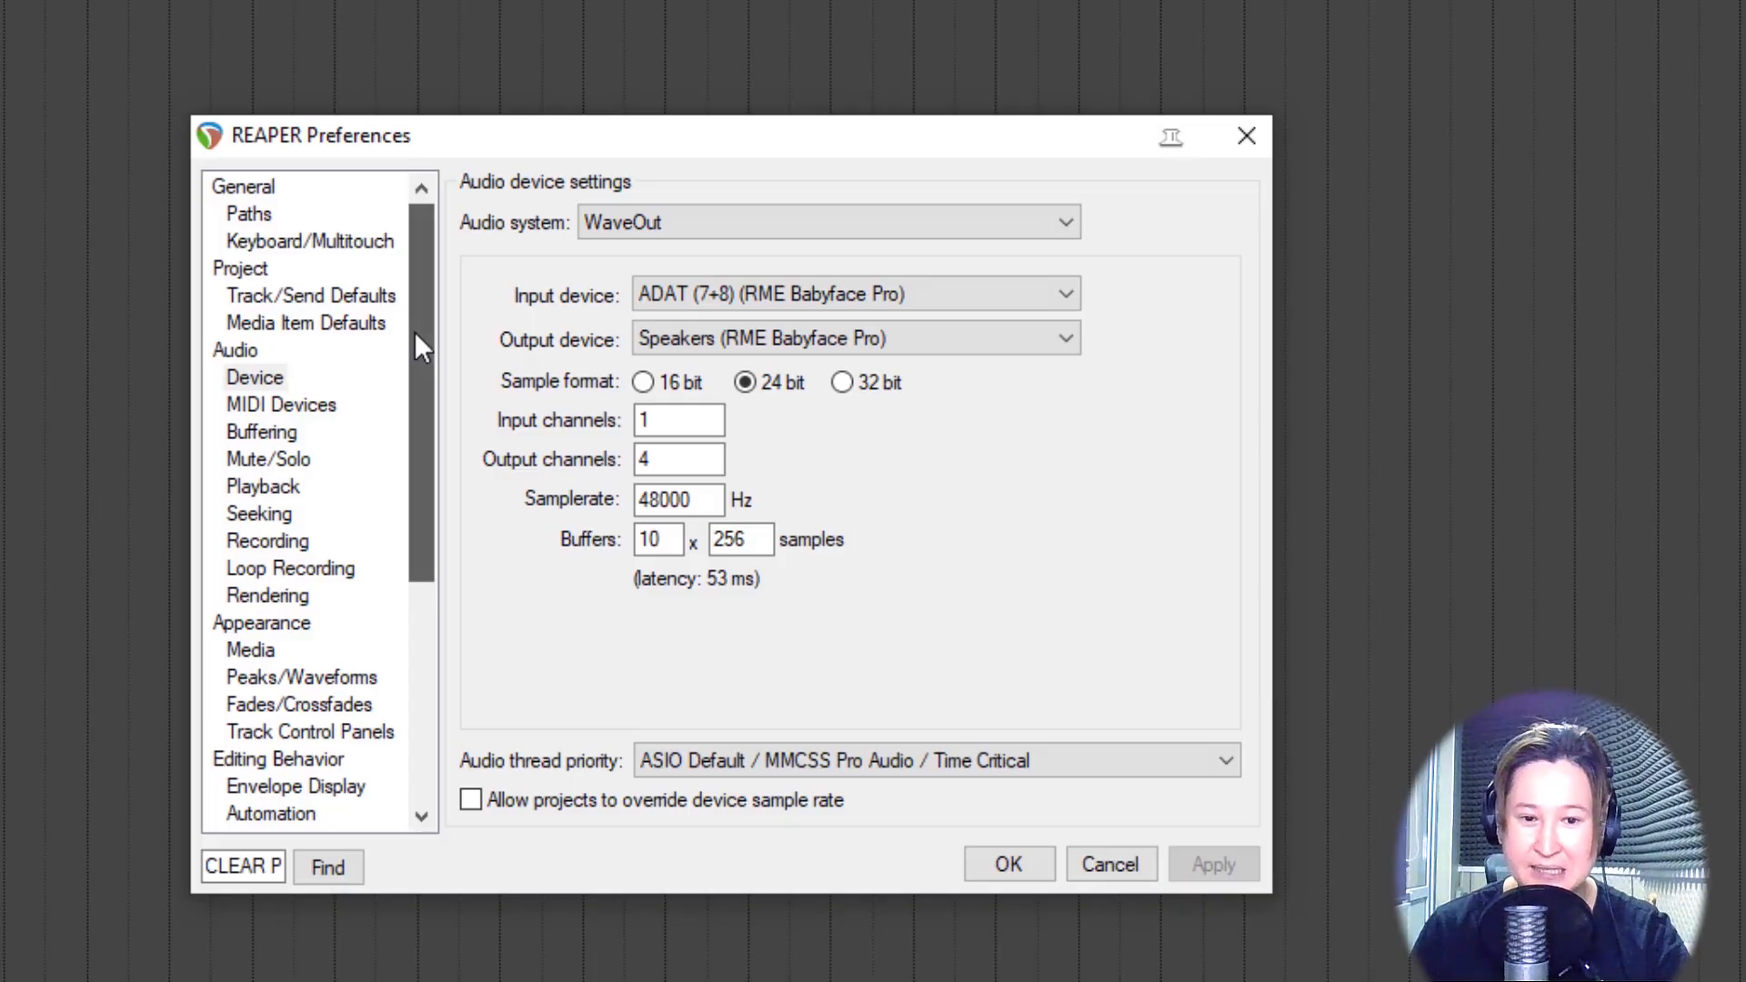
# Open the MIDI device preferences and check that the MPK Mini Mk II is enabled as an input.
pyautogui.scroll(-1, 415, 336)
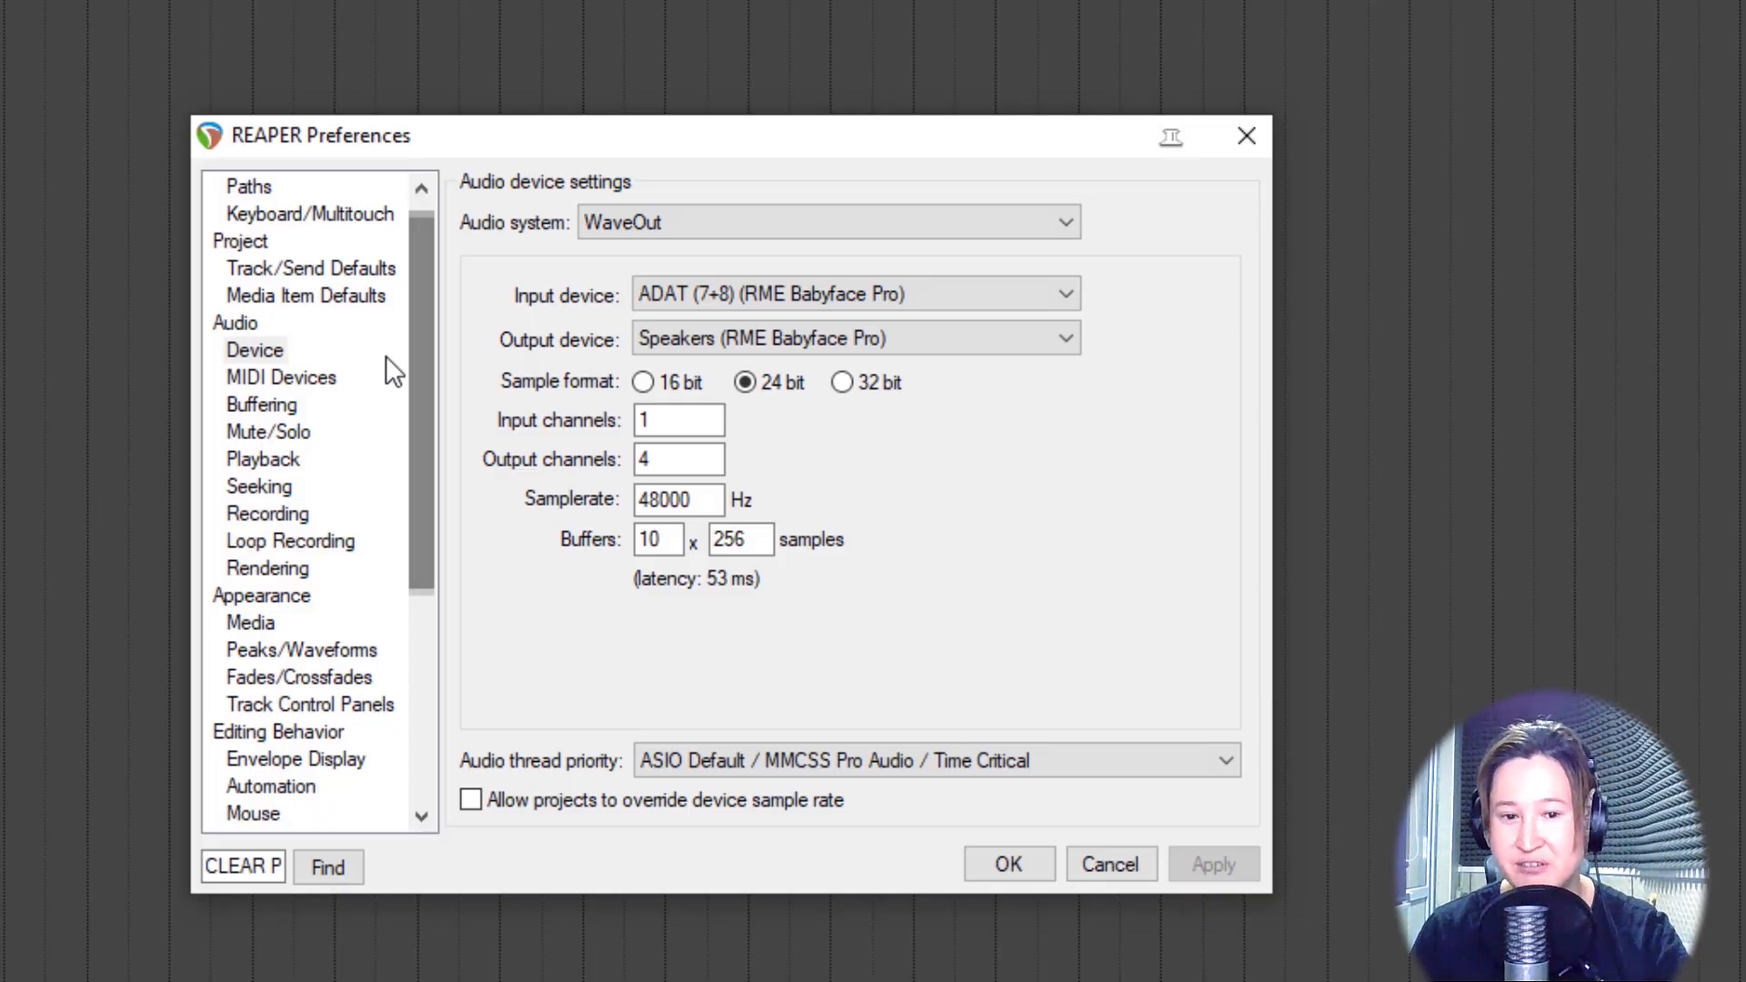
pyautogui.click(312, 380)
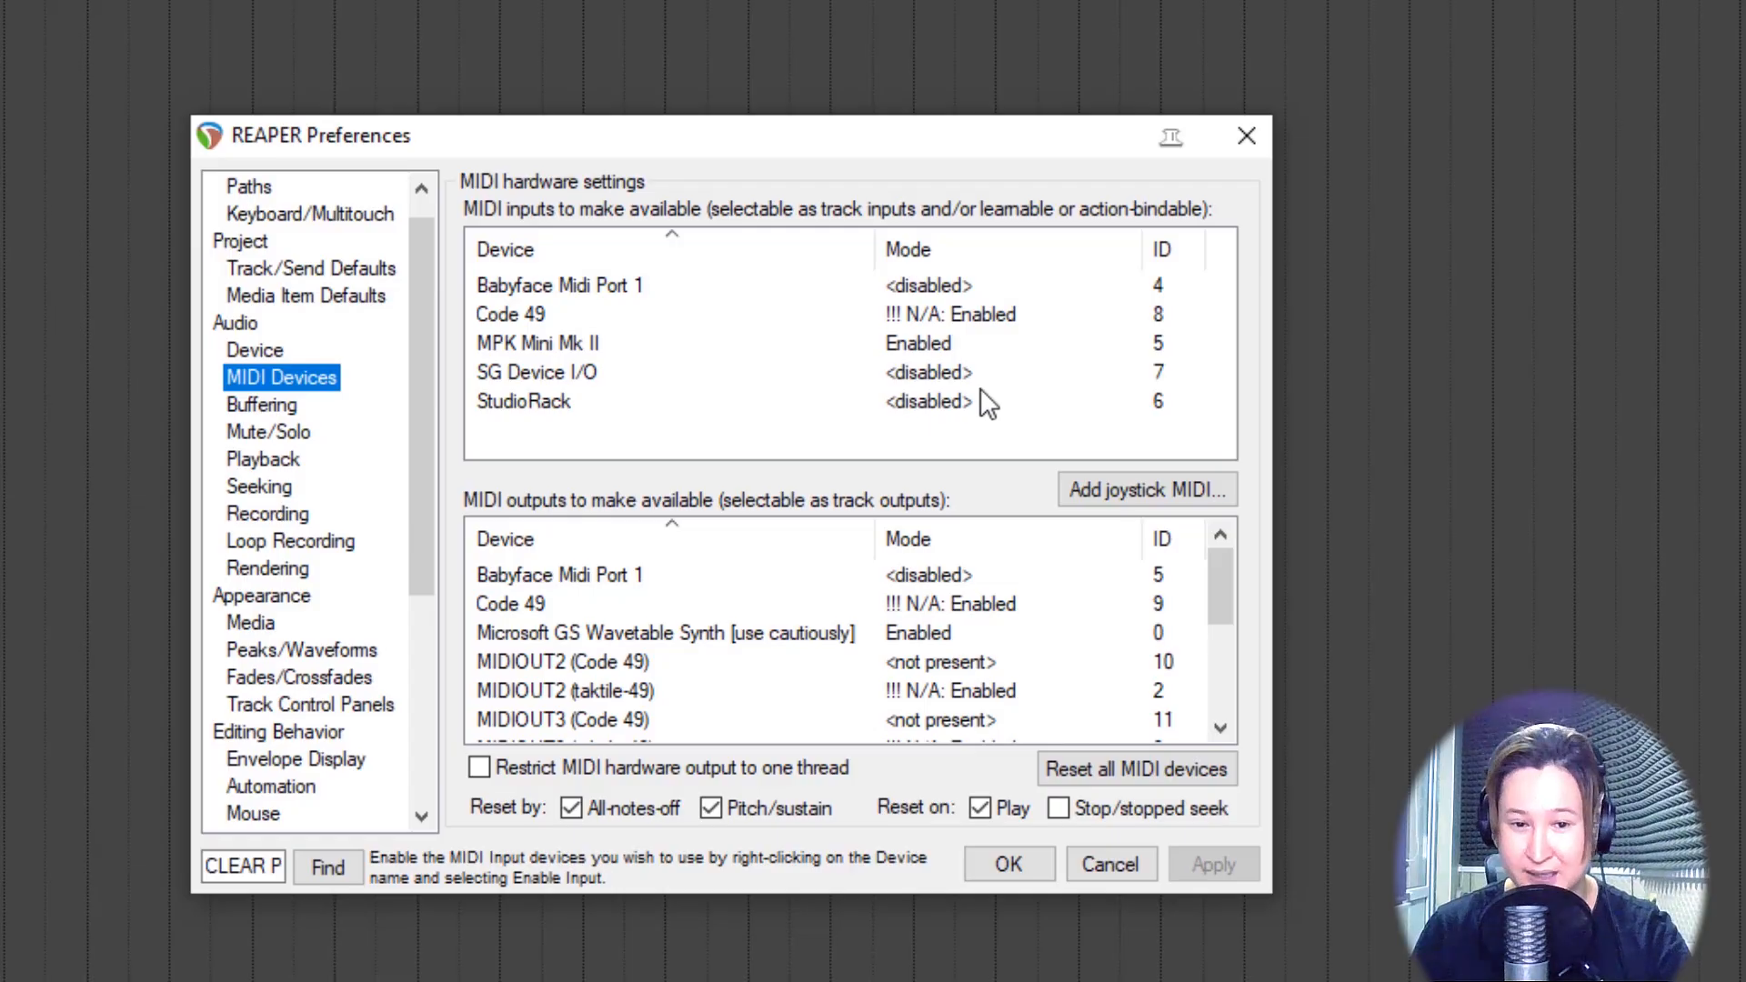
pyautogui.click(618, 353)
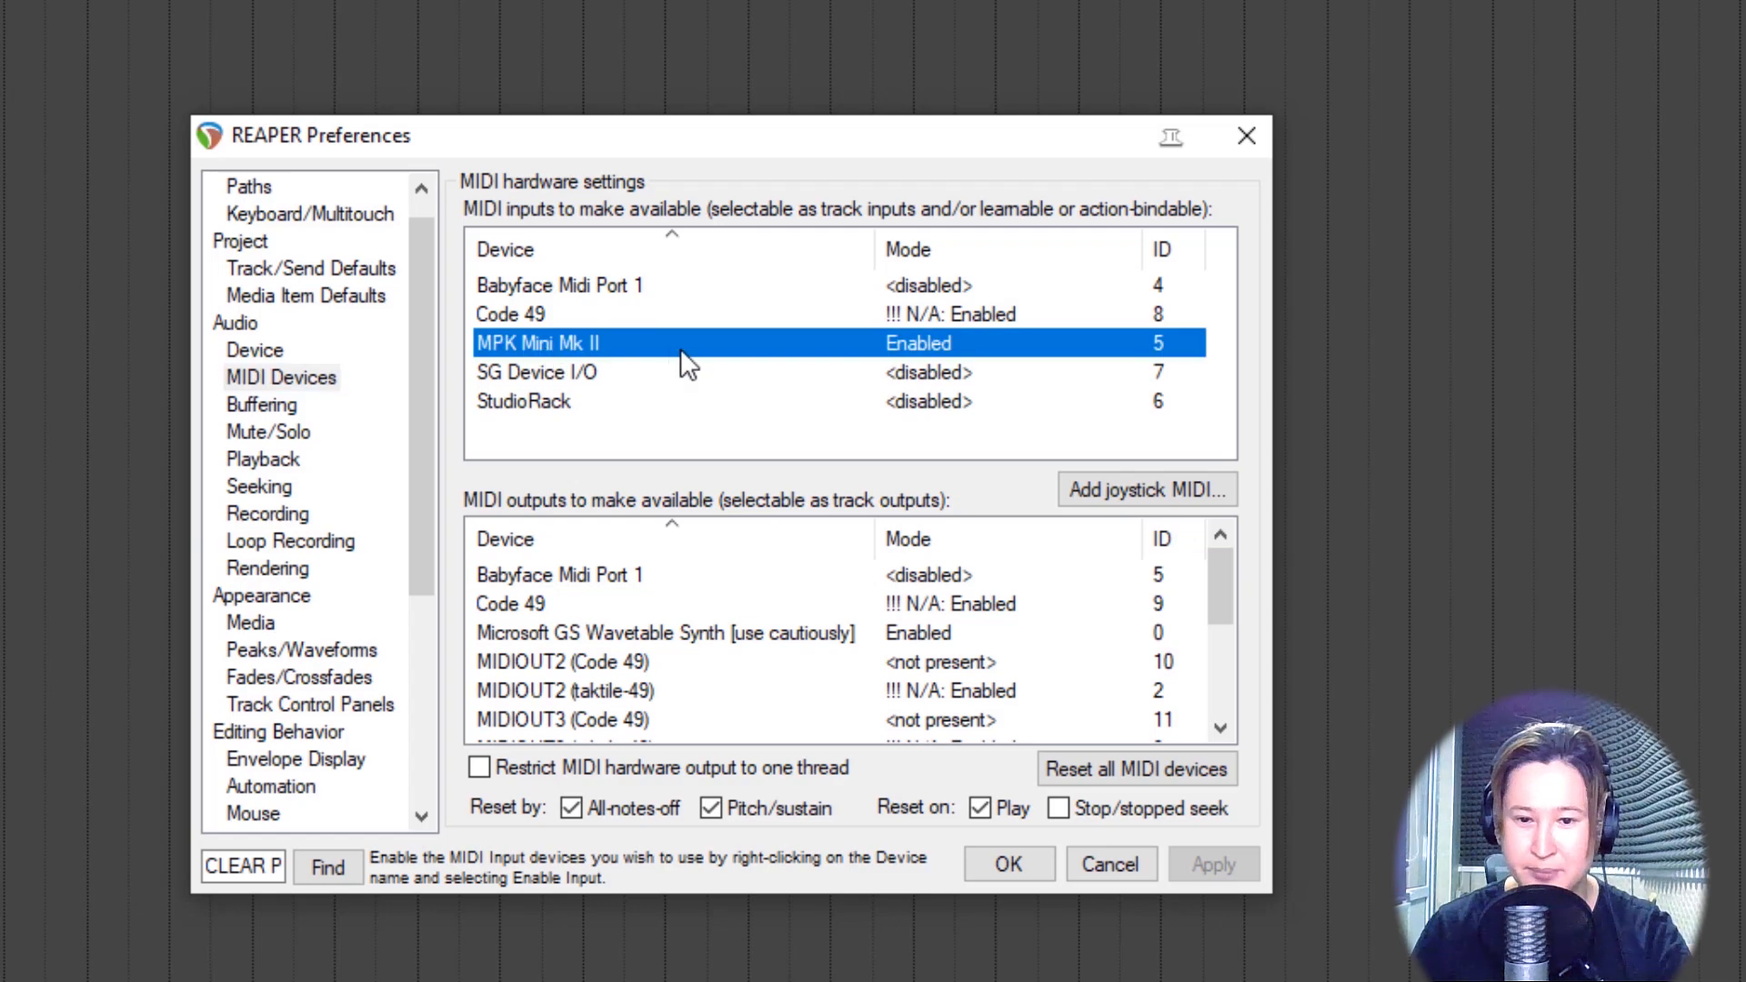
pyautogui.rightClick(607, 353)
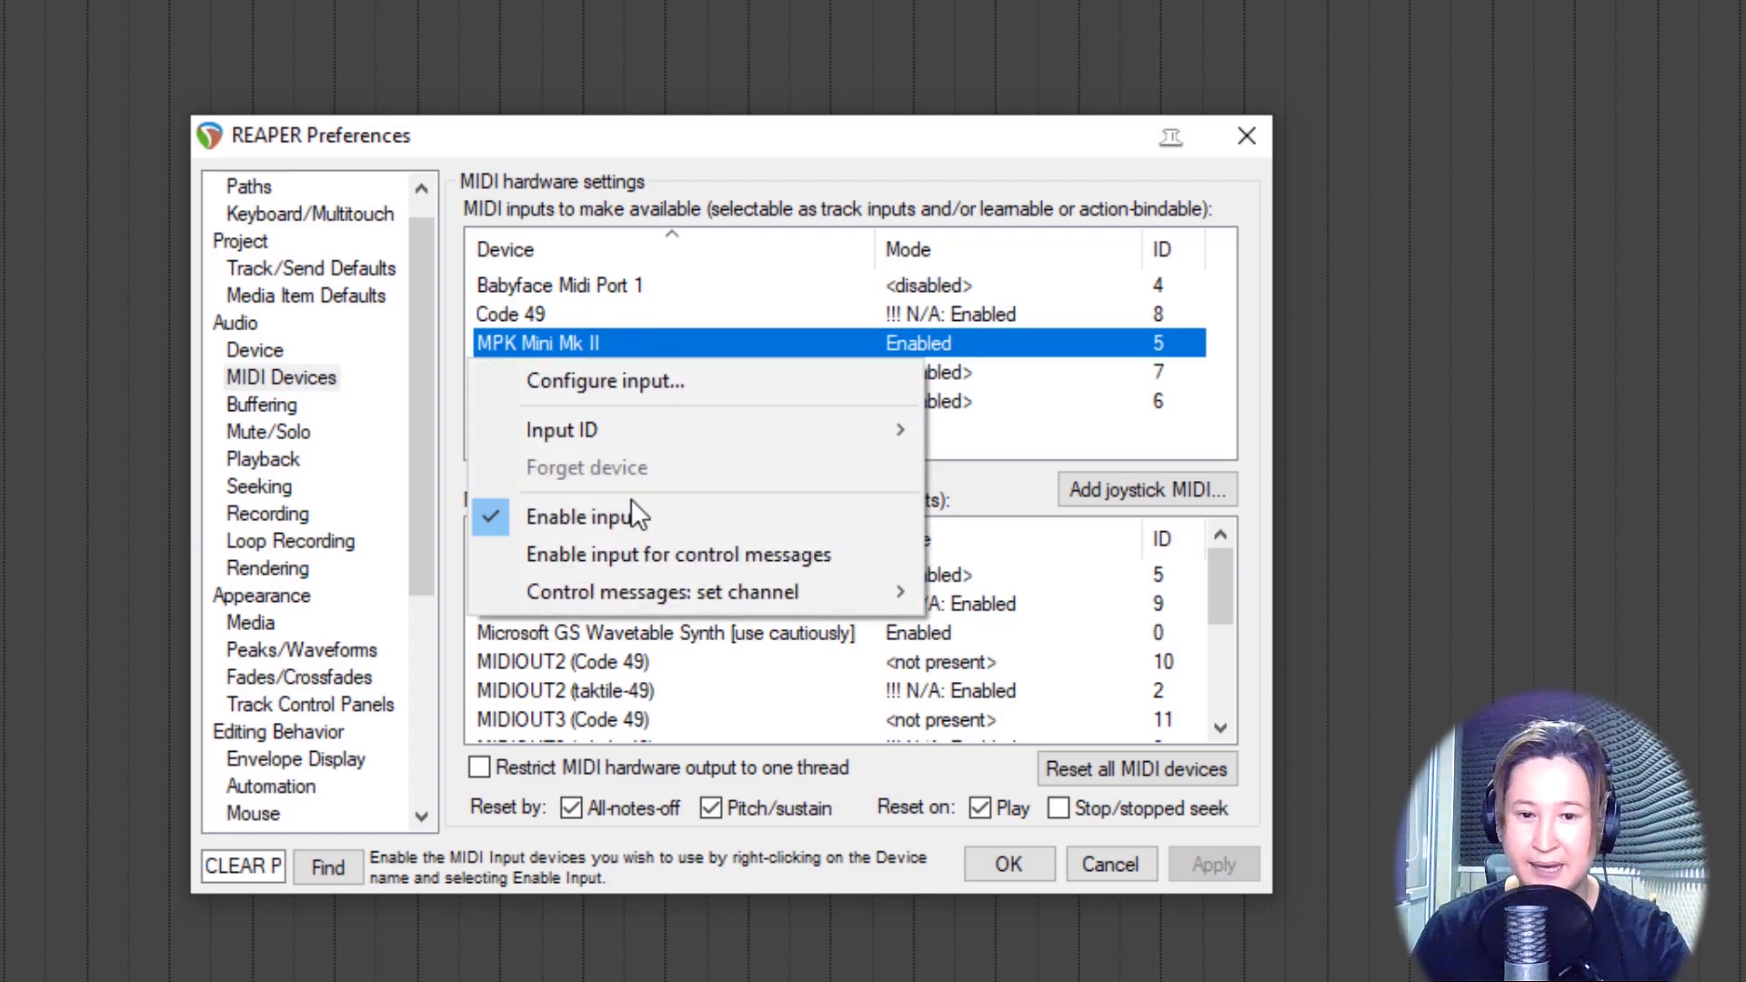
pyautogui.click(1222, 565)
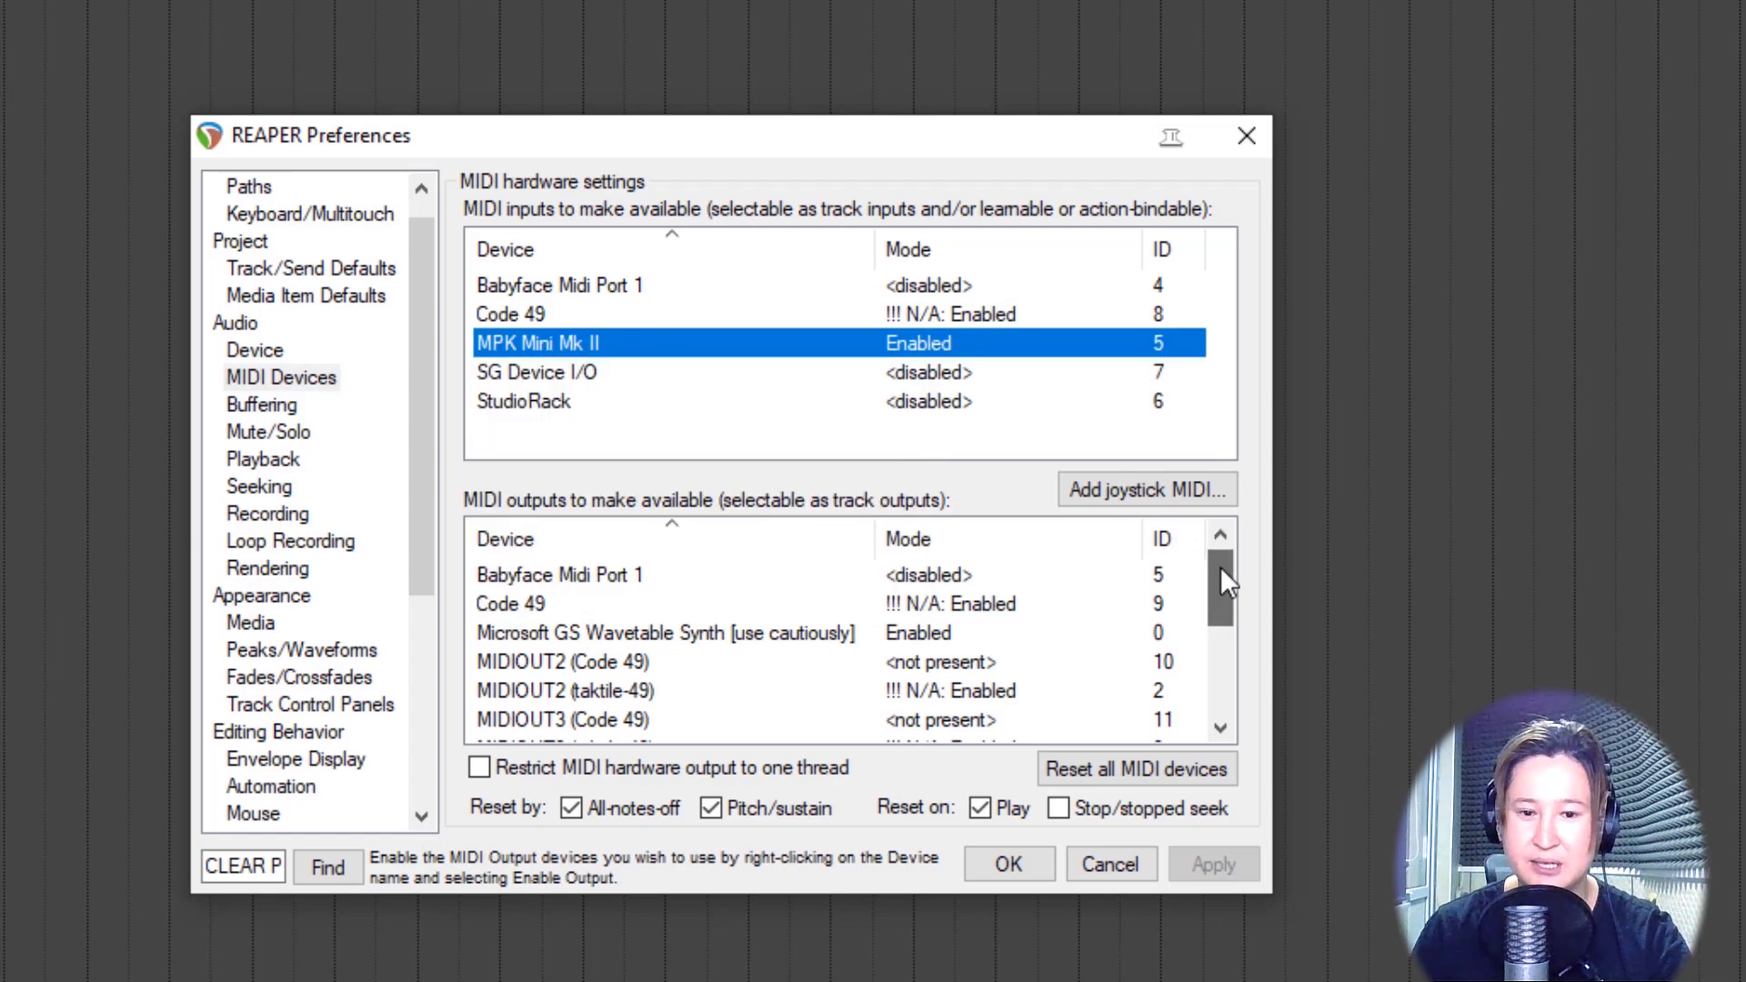
# Find the MPK Mini Mk II among the MIDI outputs and check that its output is enabled.
pyautogui.moveTo(1221, 568); pyautogui.dragTo(1186, 656)
pyautogui.click(525, 614)
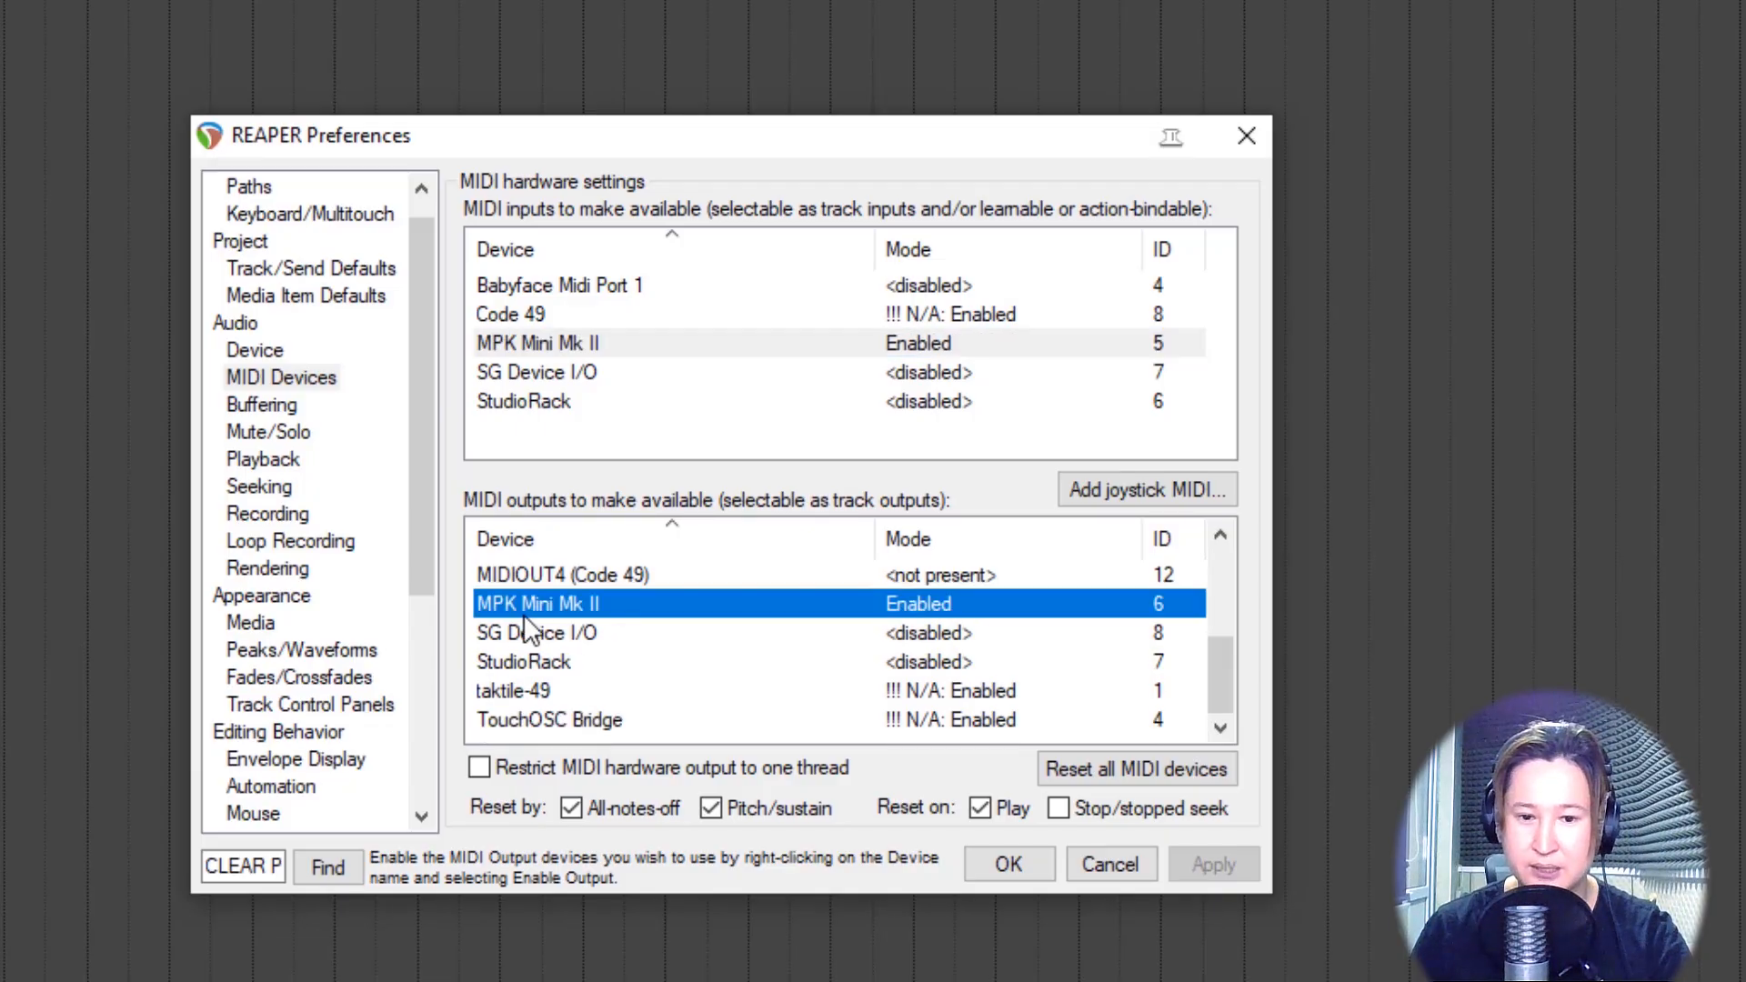
pyautogui.rightClick(581, 607)
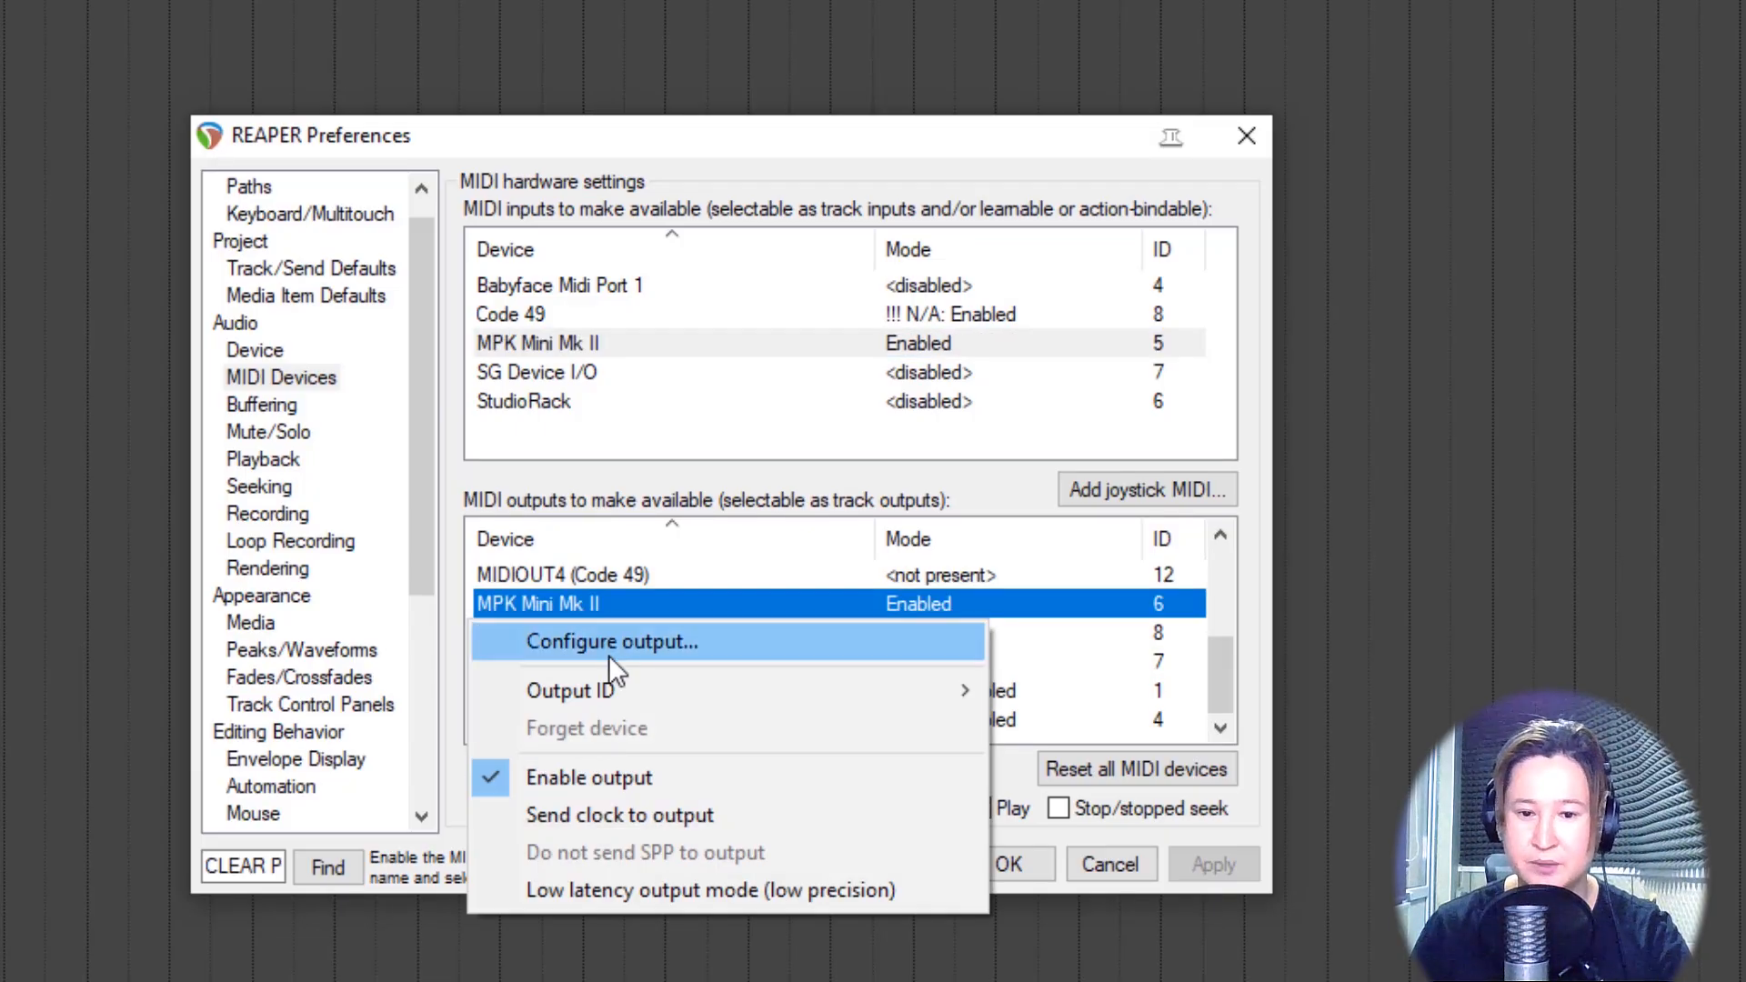
pyautogui.click(1258, 520)
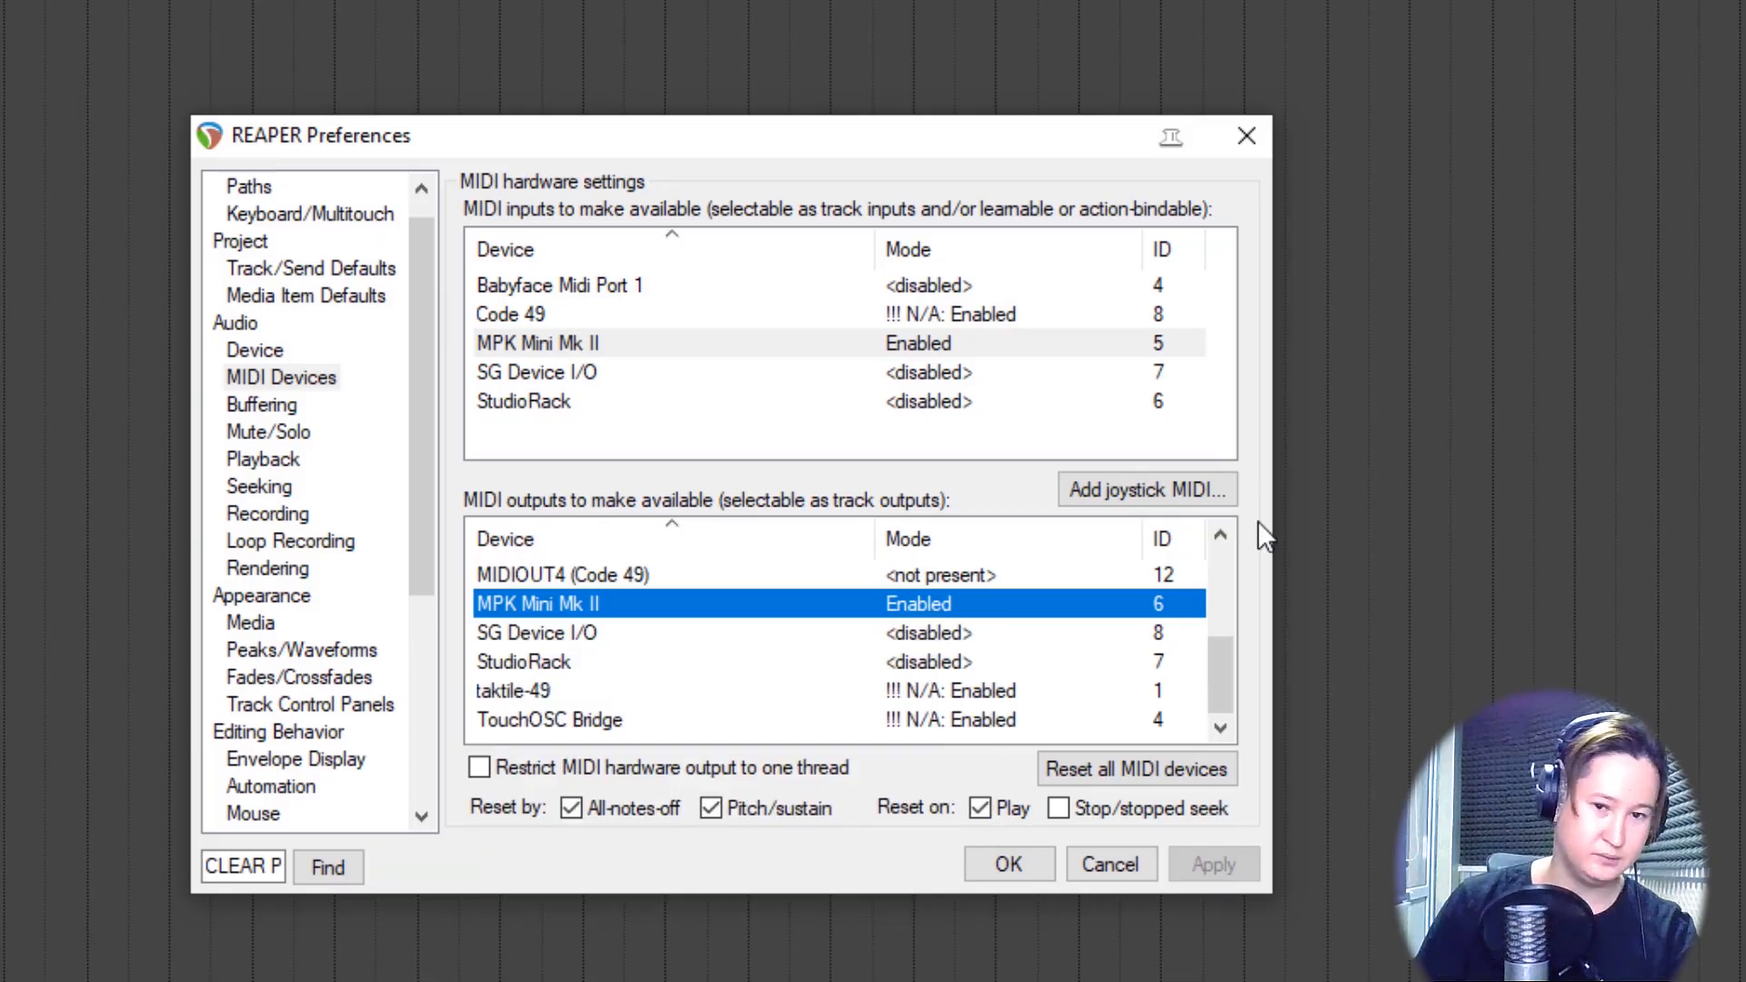
# Open the VST plug-in preferences, select the entire plug-in paths entry to review it, and accept the preferences.
pyautogui.scroll(-3, 404, 400)
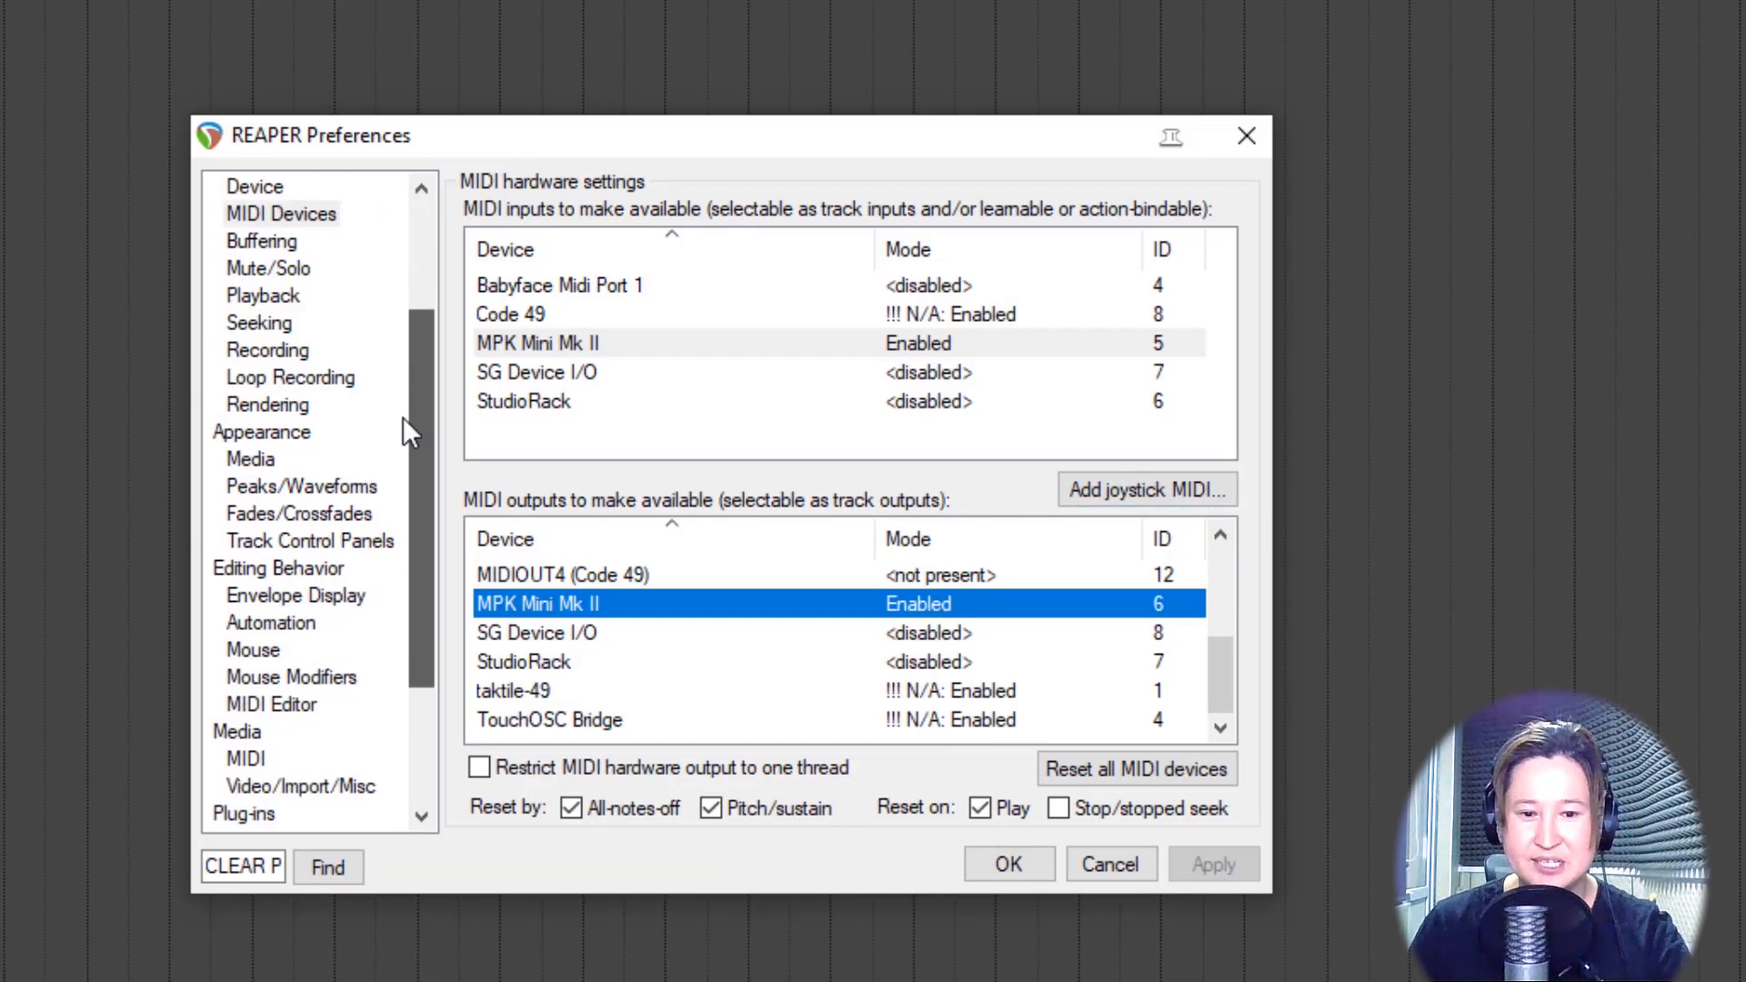
pyautogui.scroll(3, 395, 461)
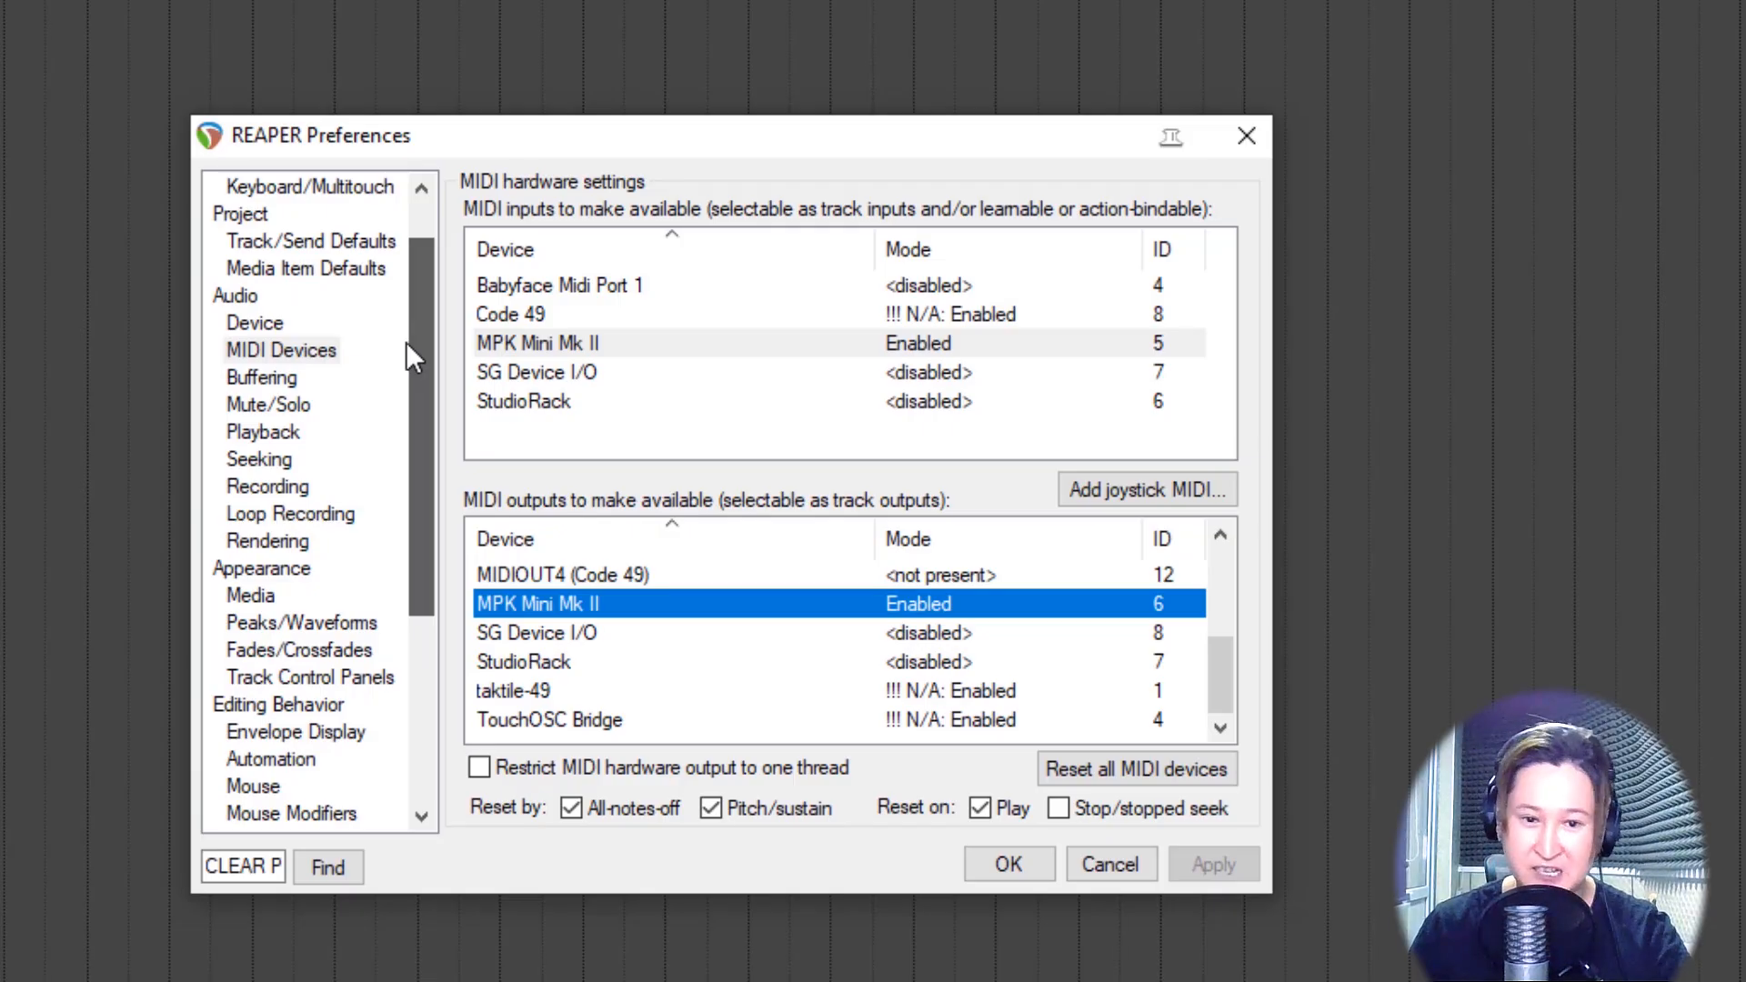
pyautogui.scroll(1, 417, 337)
pyautogui.moveTo(409, 298); pyautogui.dragTo(409, 525)
pyautogui.click(244, 622)
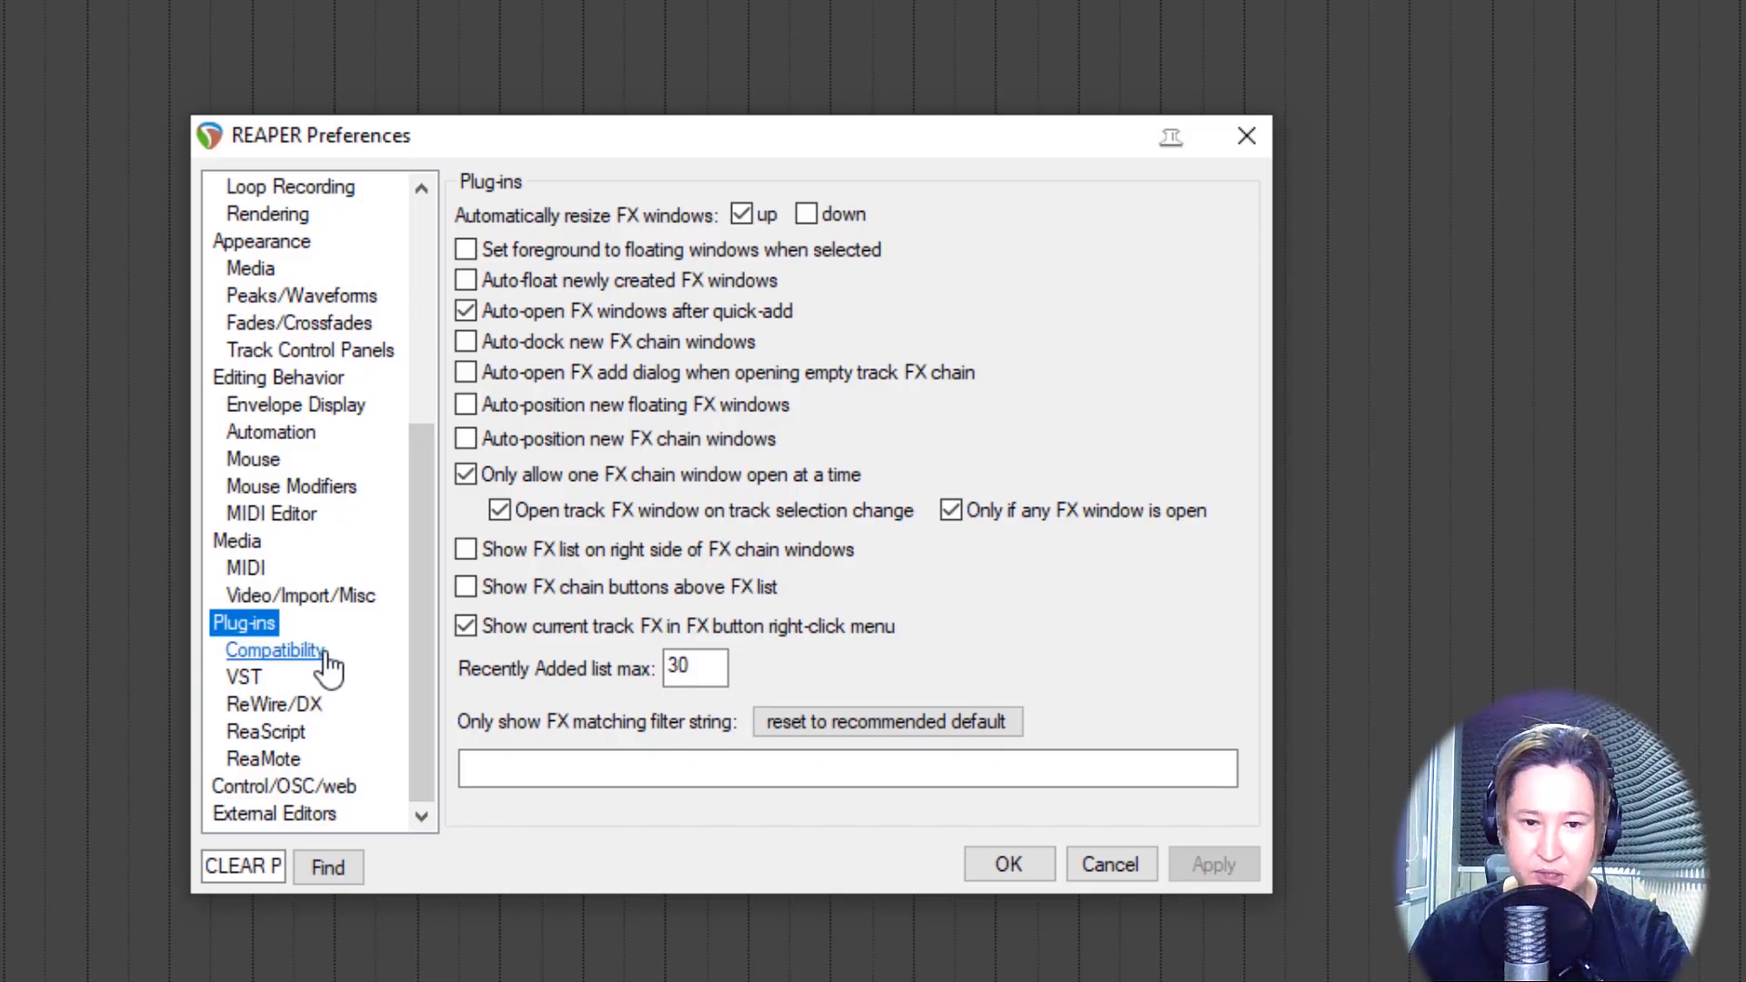
pyautogui.click(243, 677)
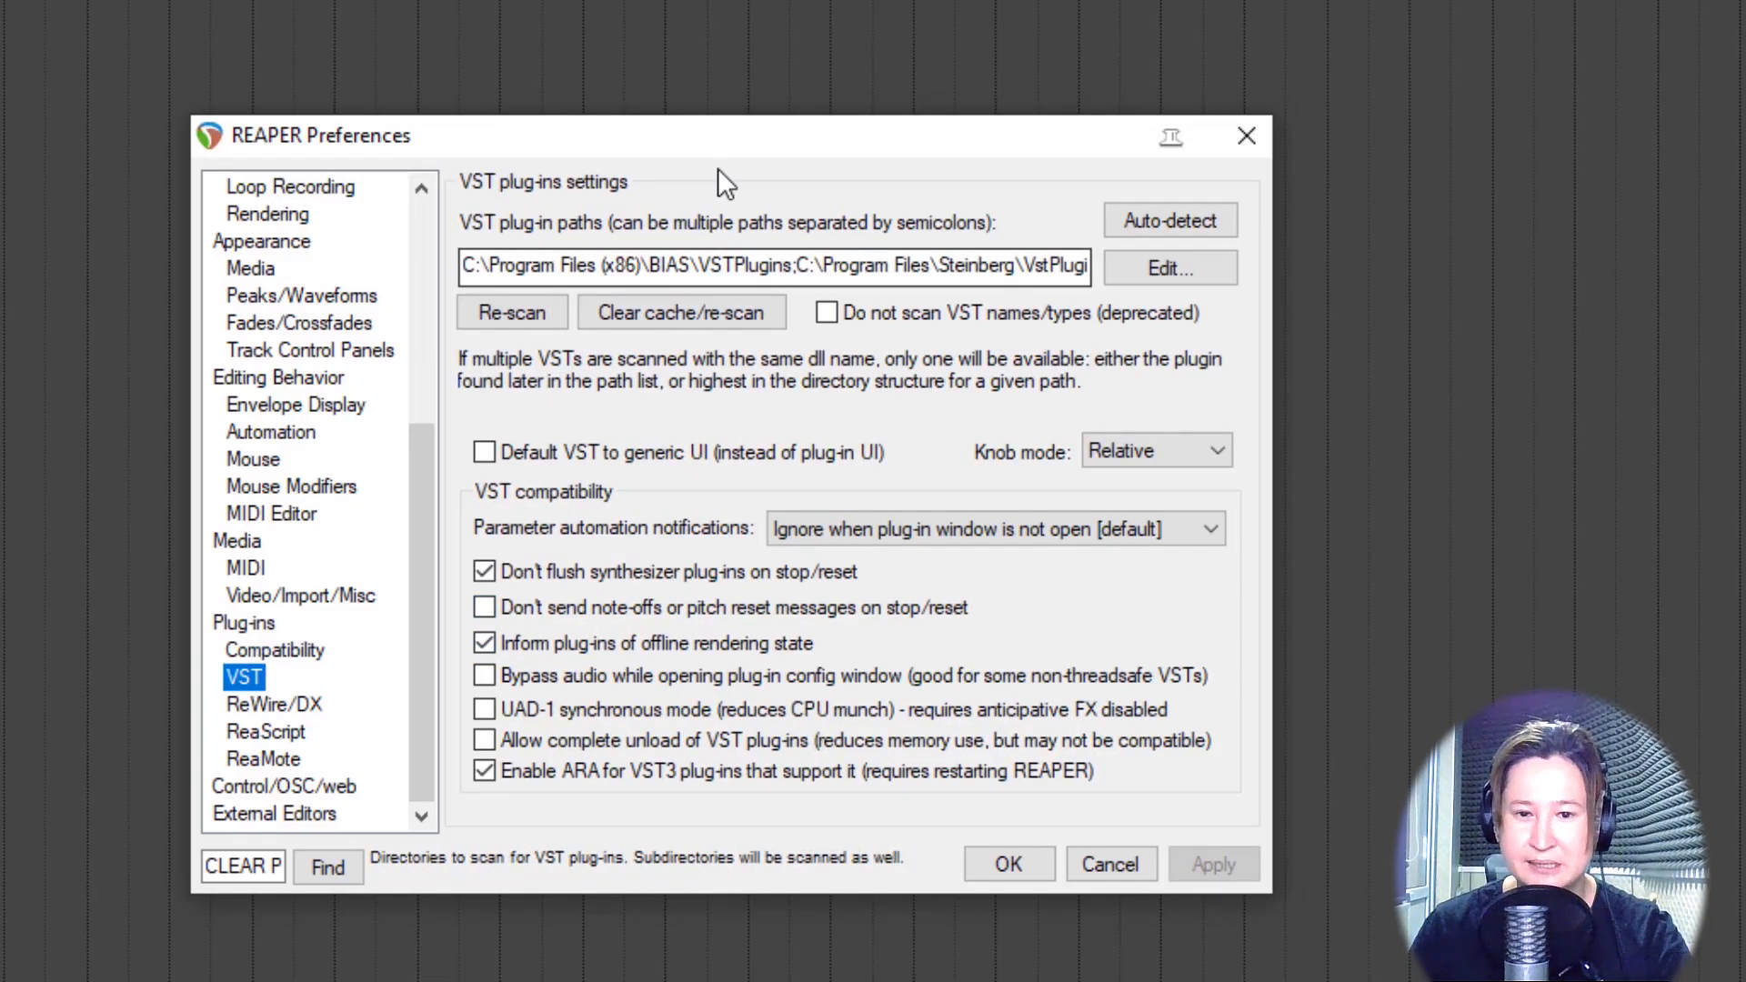
pyautogui.moveTo(718, 133); pyautogui.dragTo(533, 176)
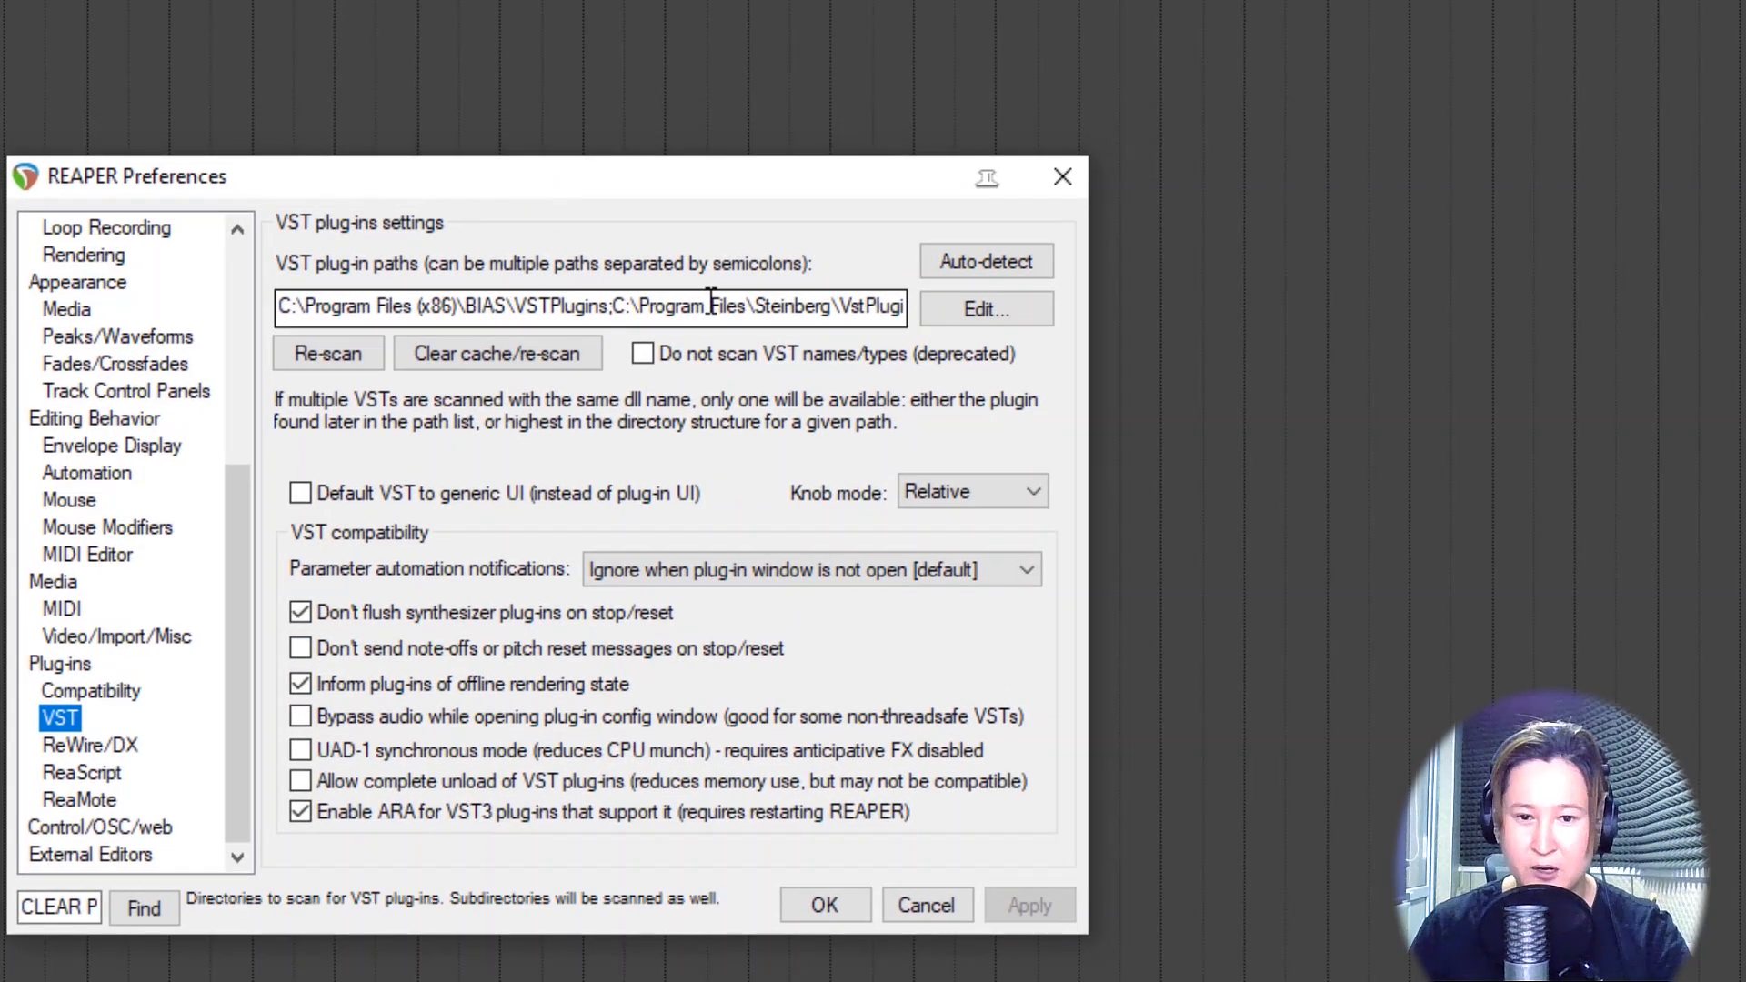
pyautogui.click(528, 306)
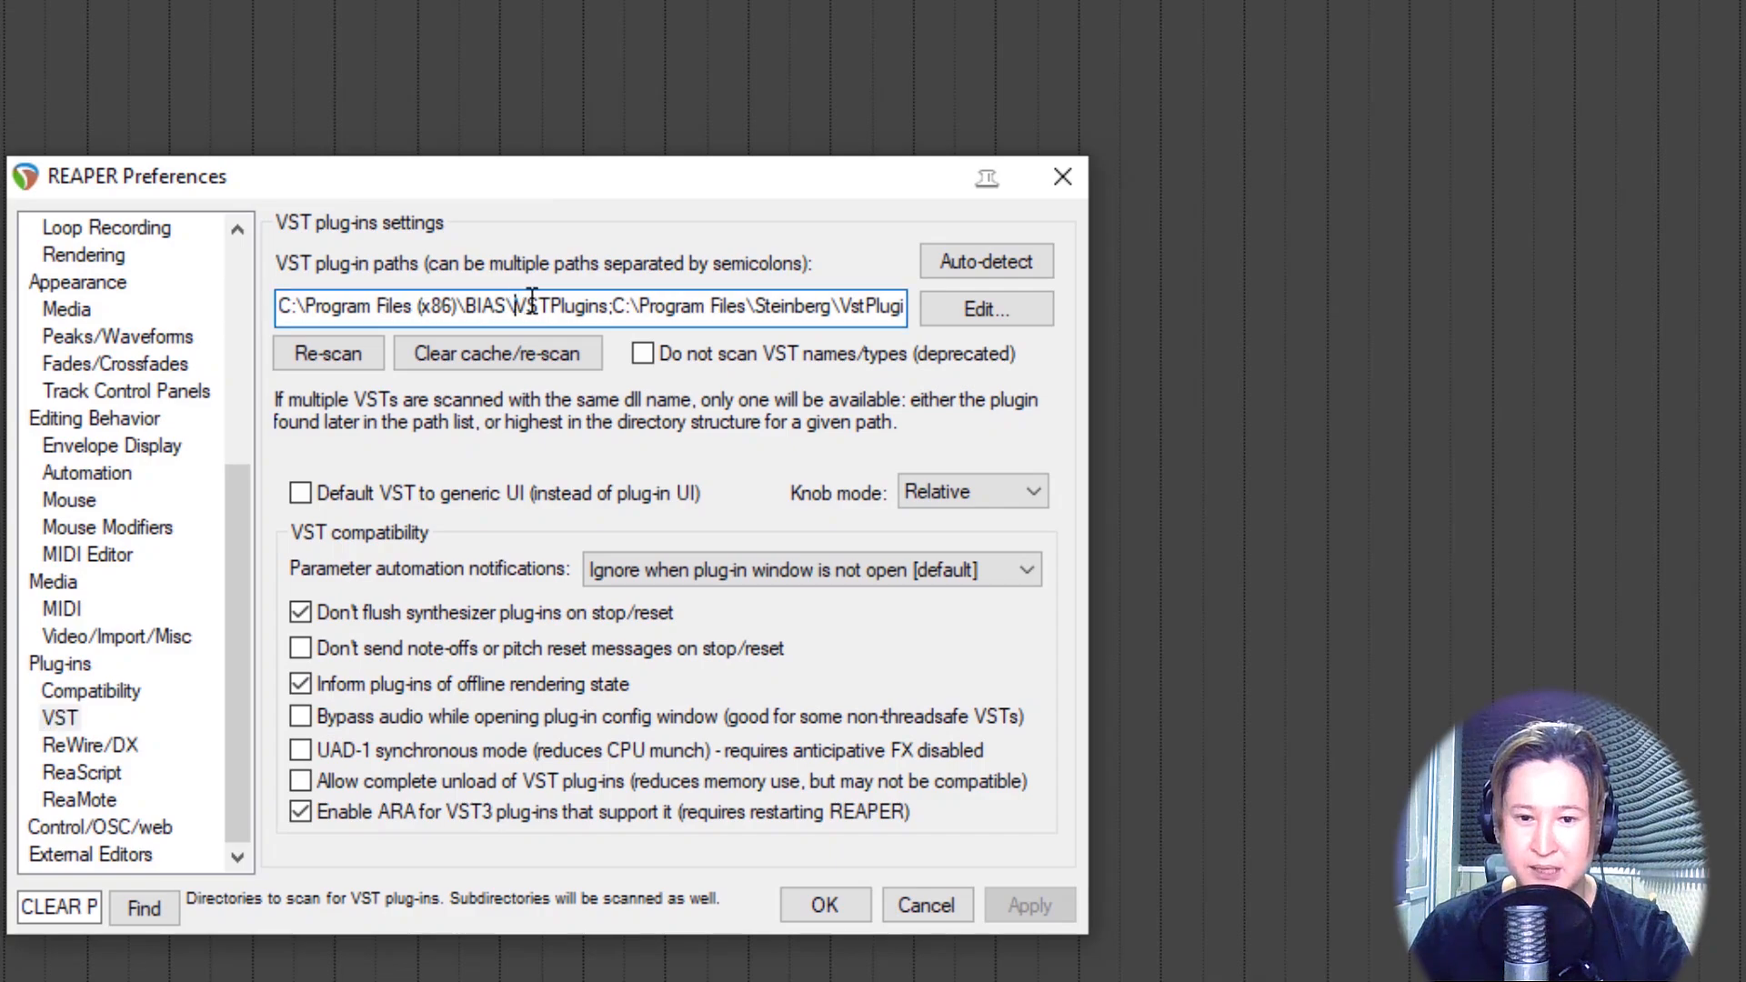
pyautogui.hotkey('ctrl', 'a')
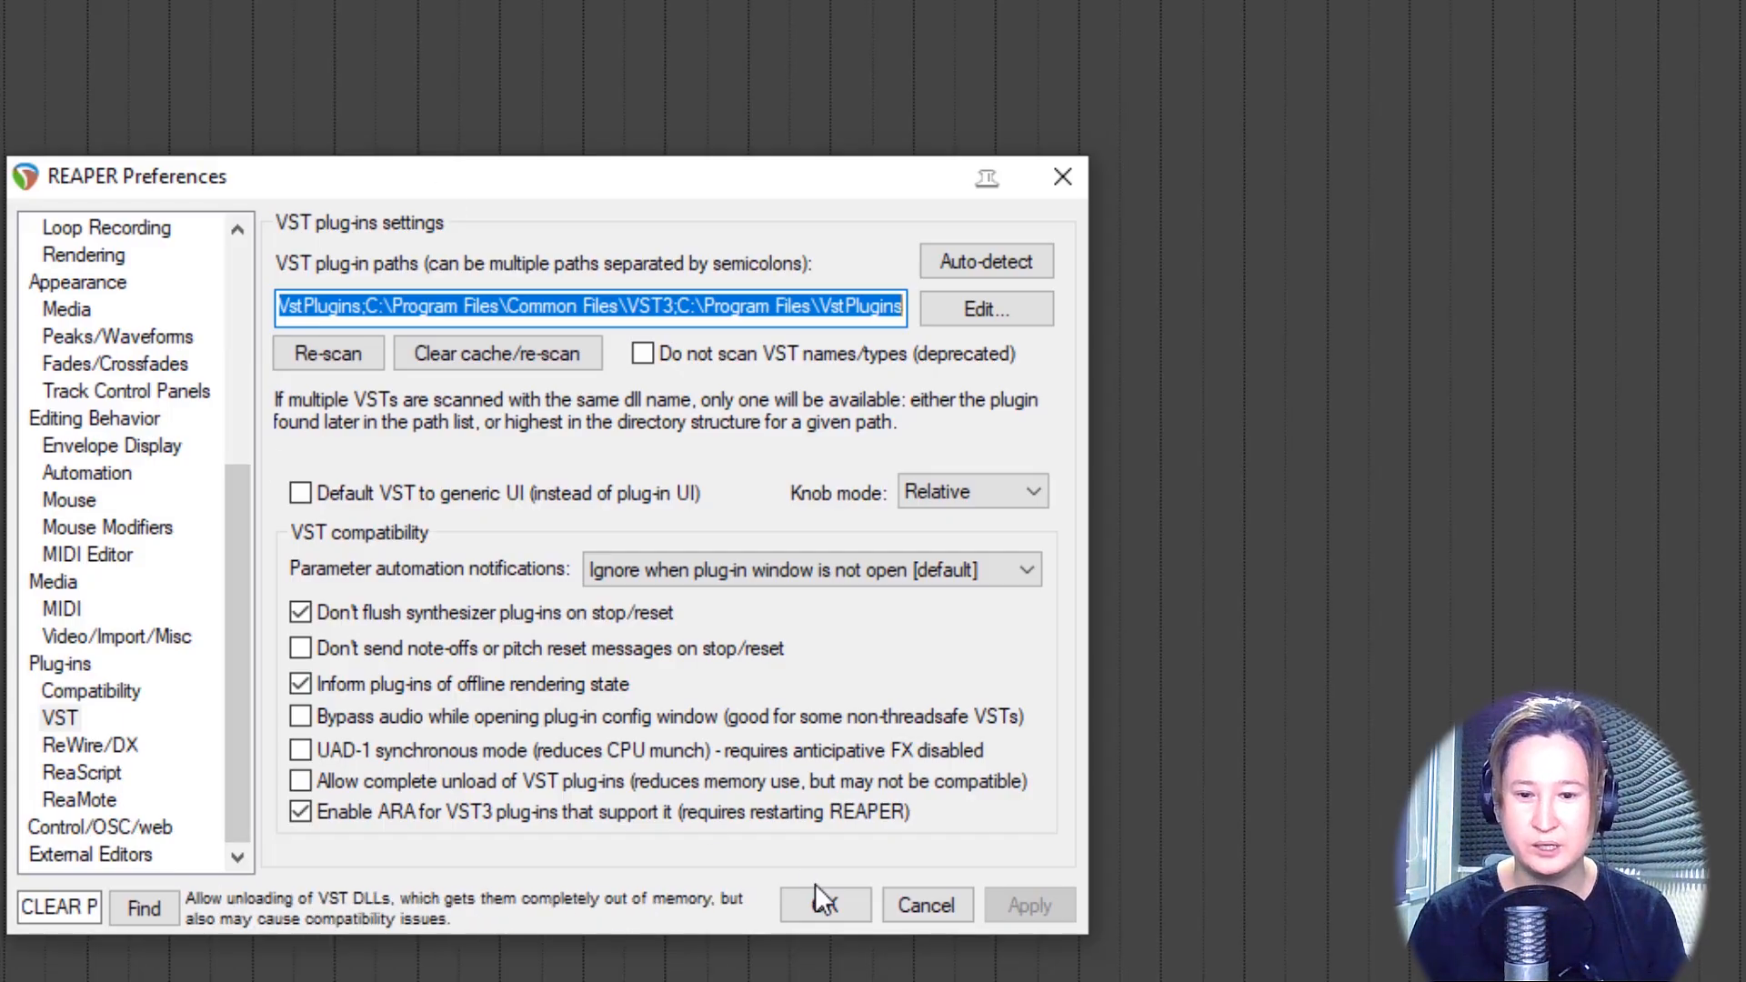
pyautogui.click(827, 907)
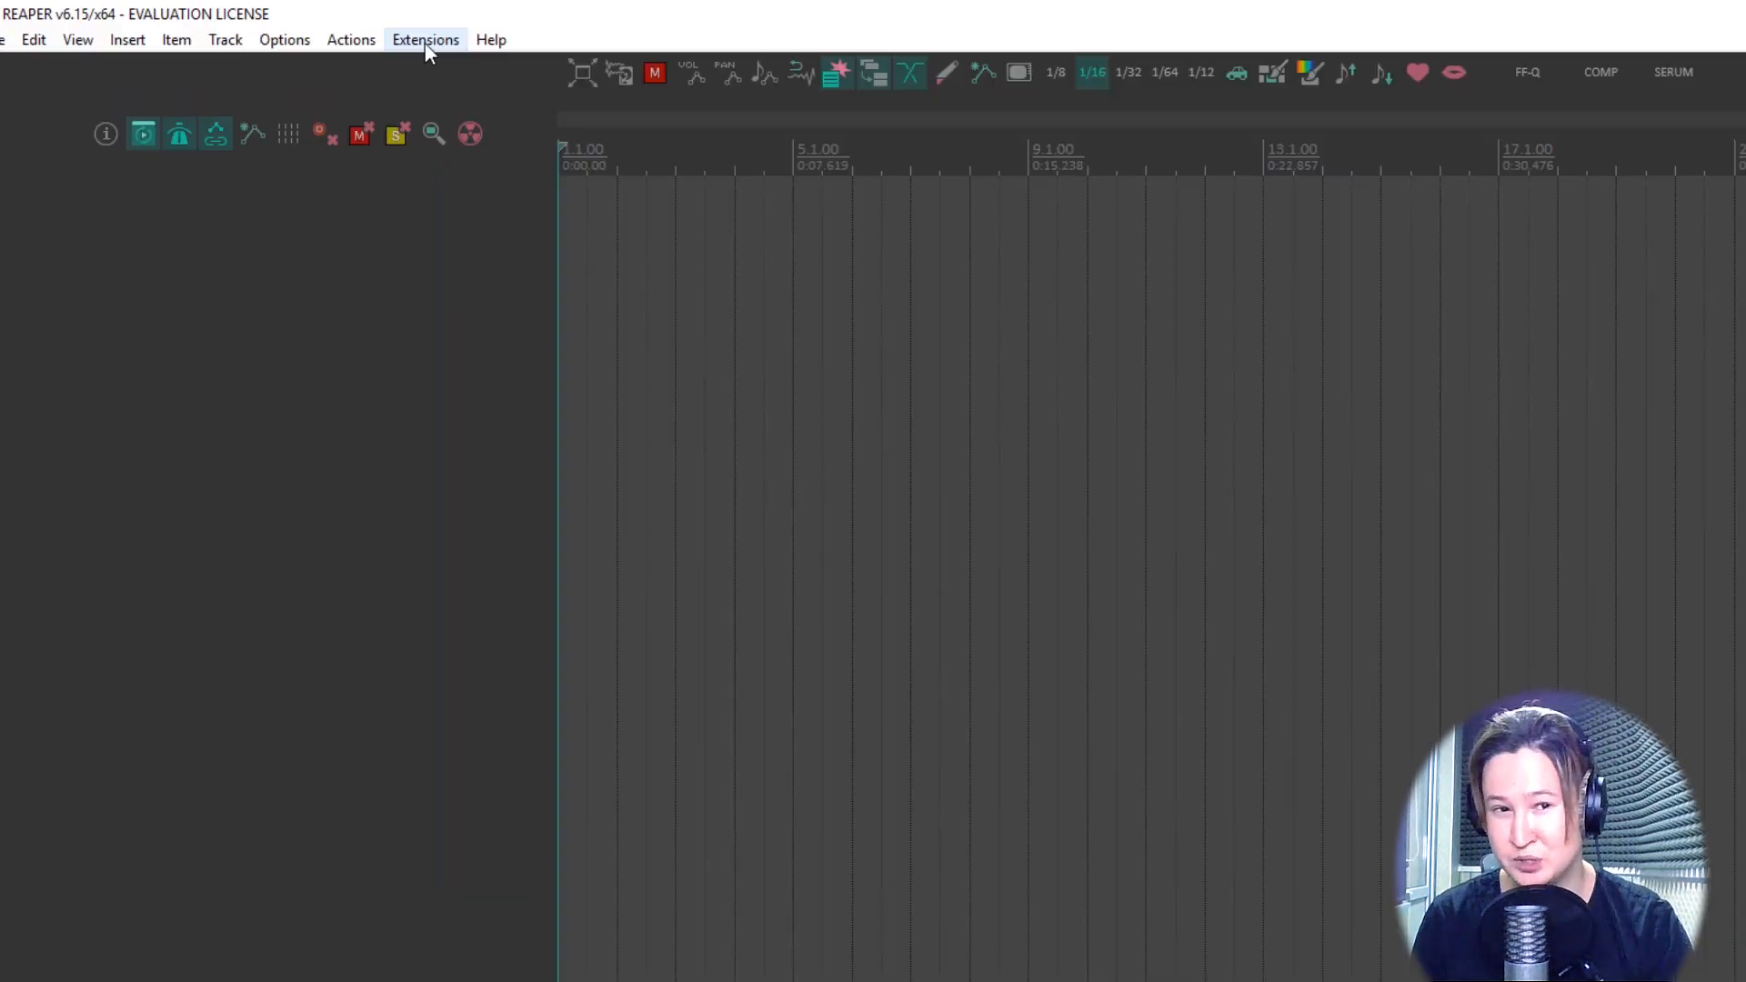
# Review the installed SWS extension commands and the ReaPack options, then leave the list.
pyautogui.click(425, 40)
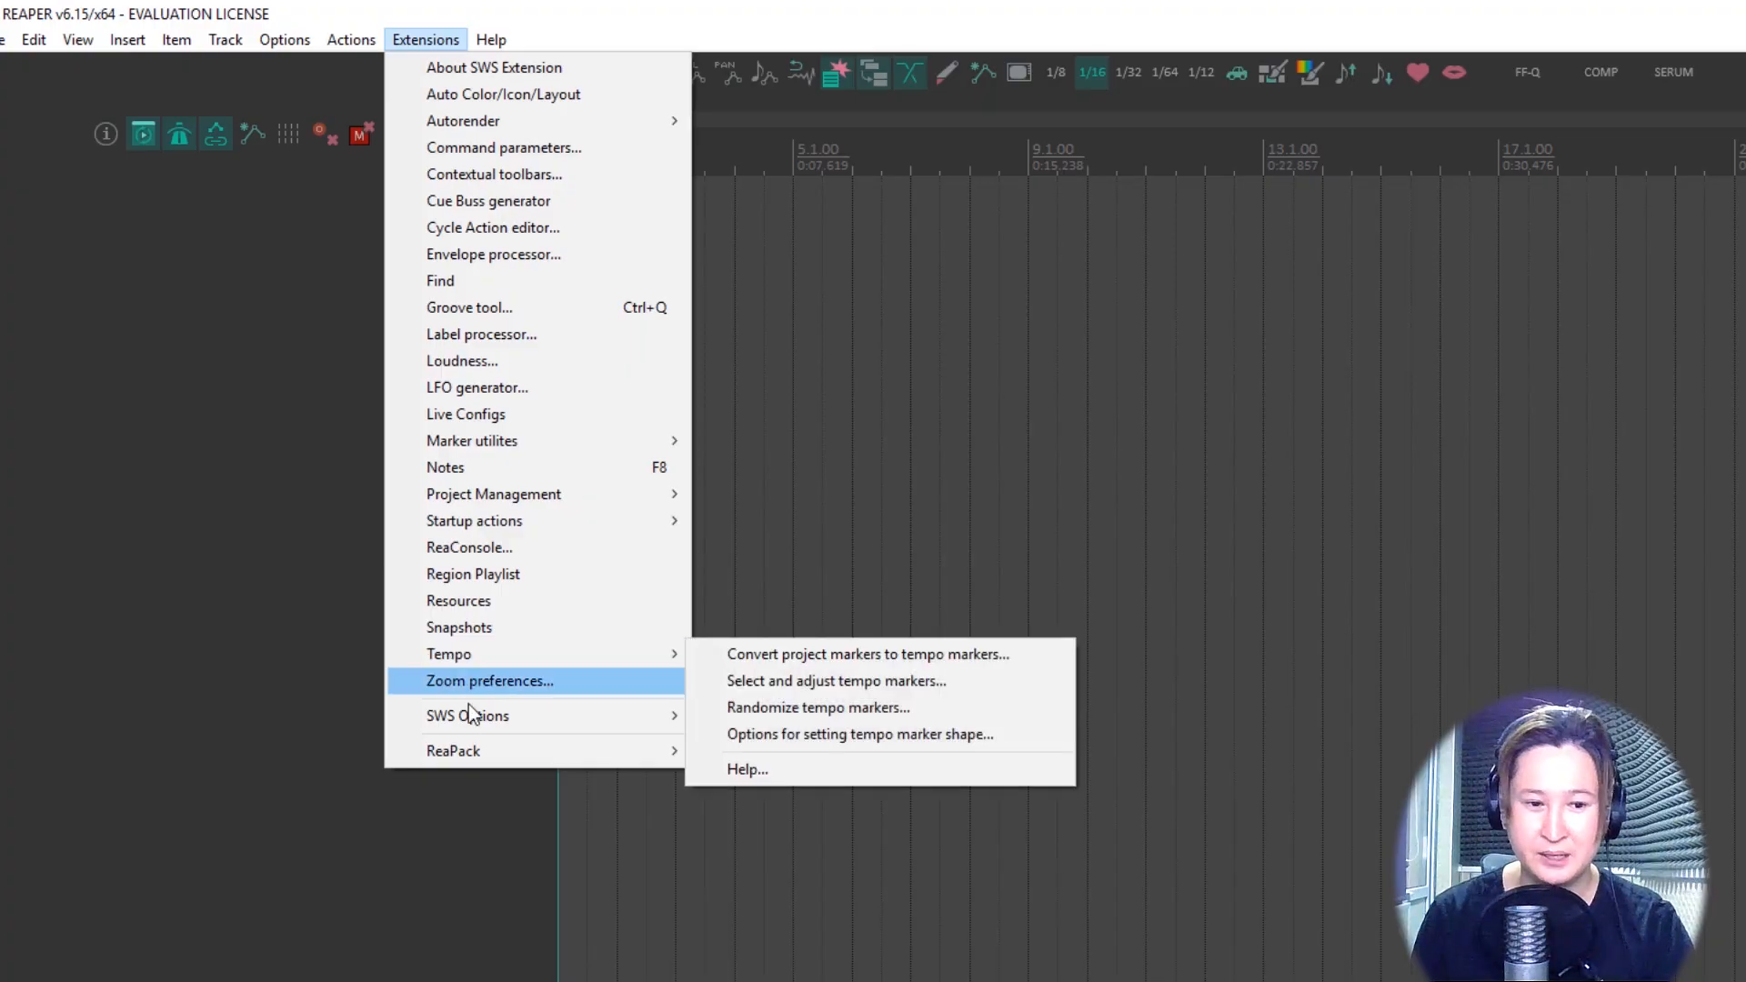
pyautogui.moveTo(538, 755)
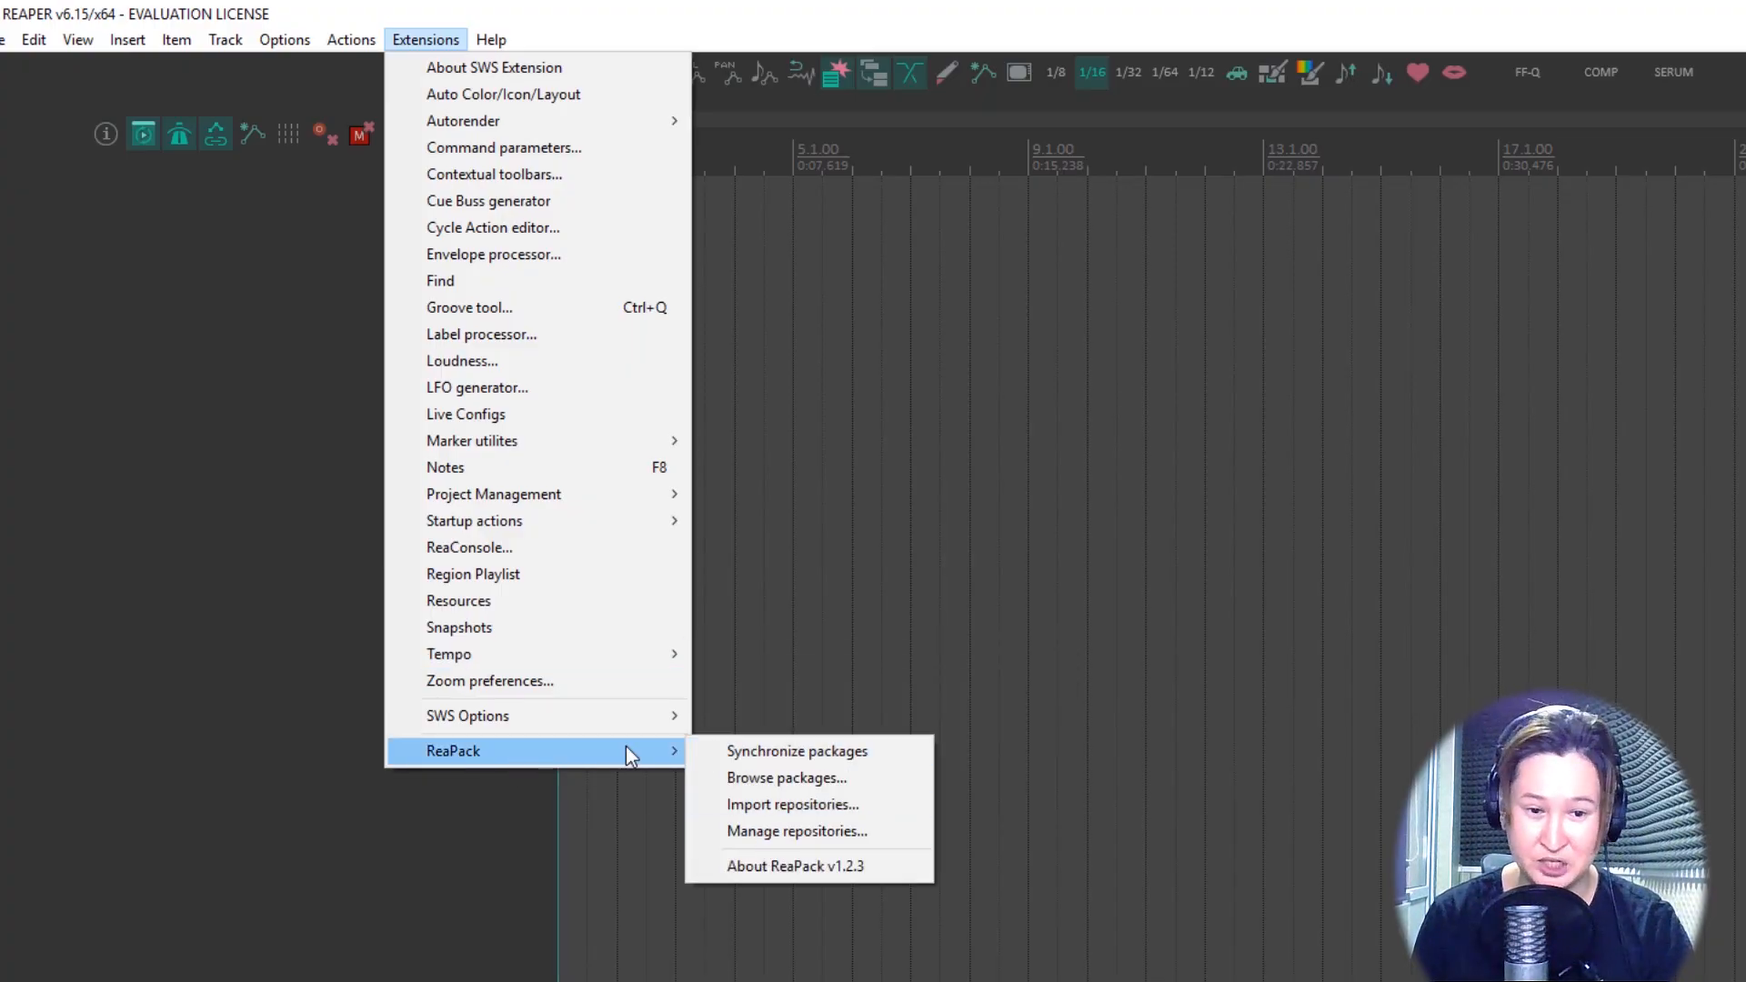
pyautogui.click(482, 962)
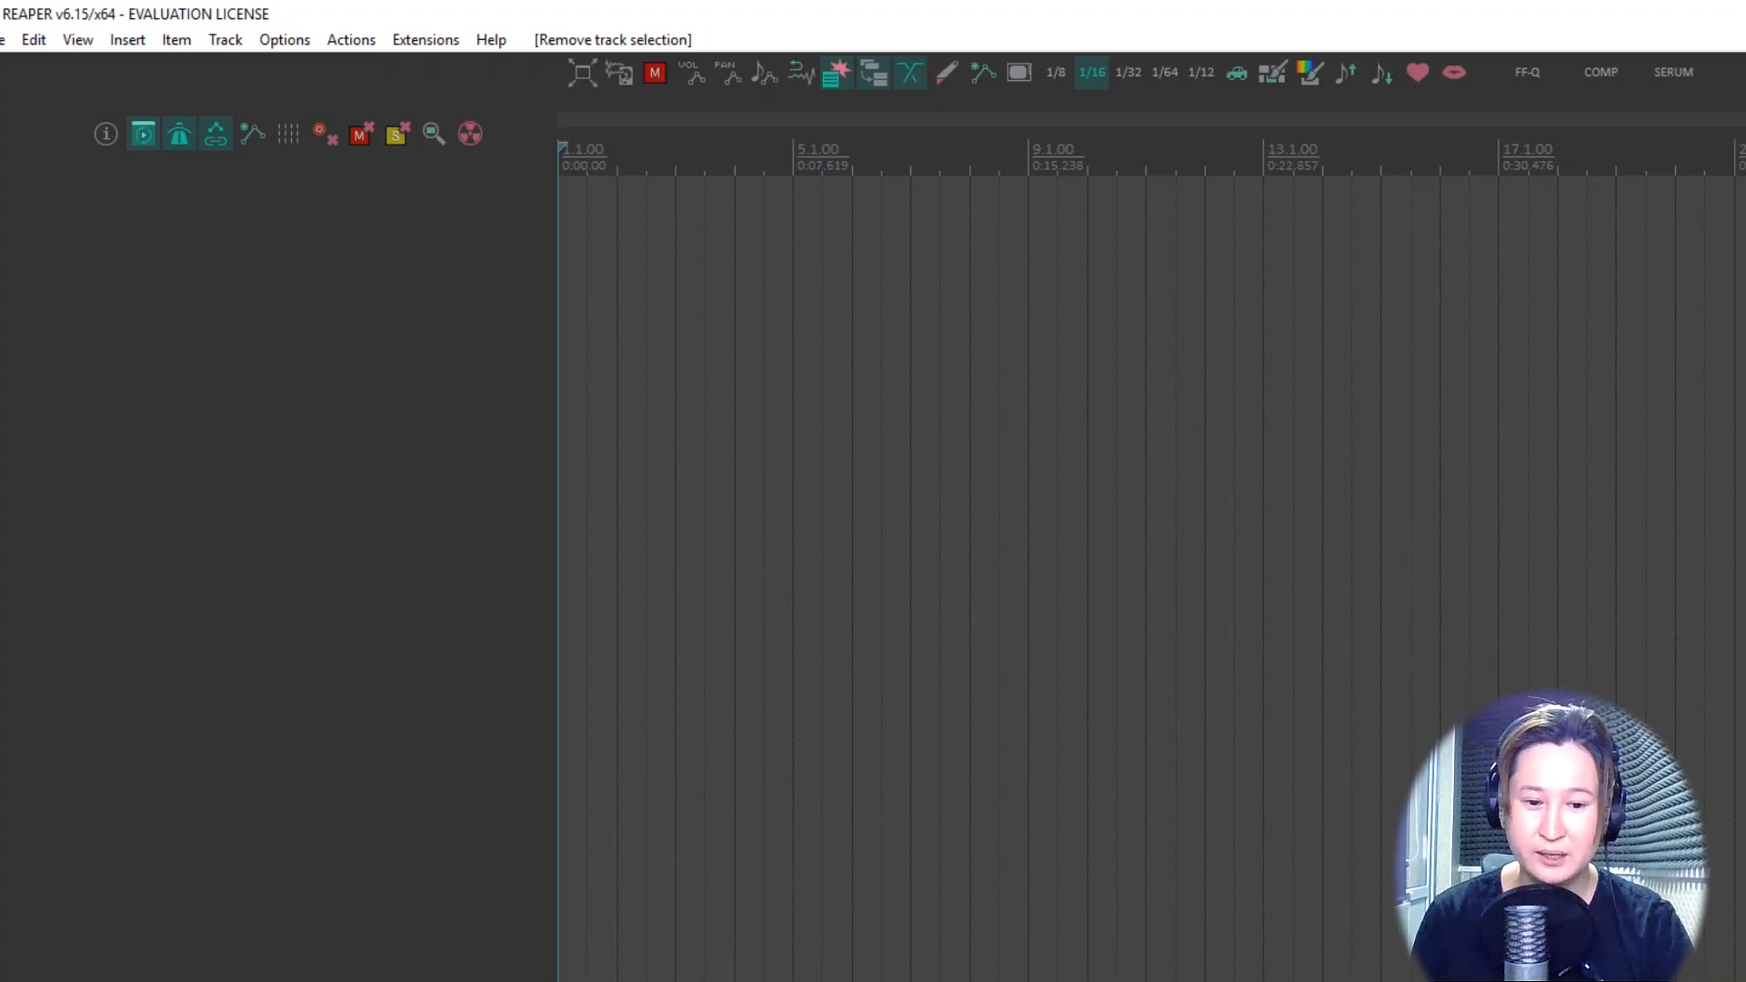
pyautogui.hotkey('alt', 'Tab')
pyautogui.click(1157, 529)
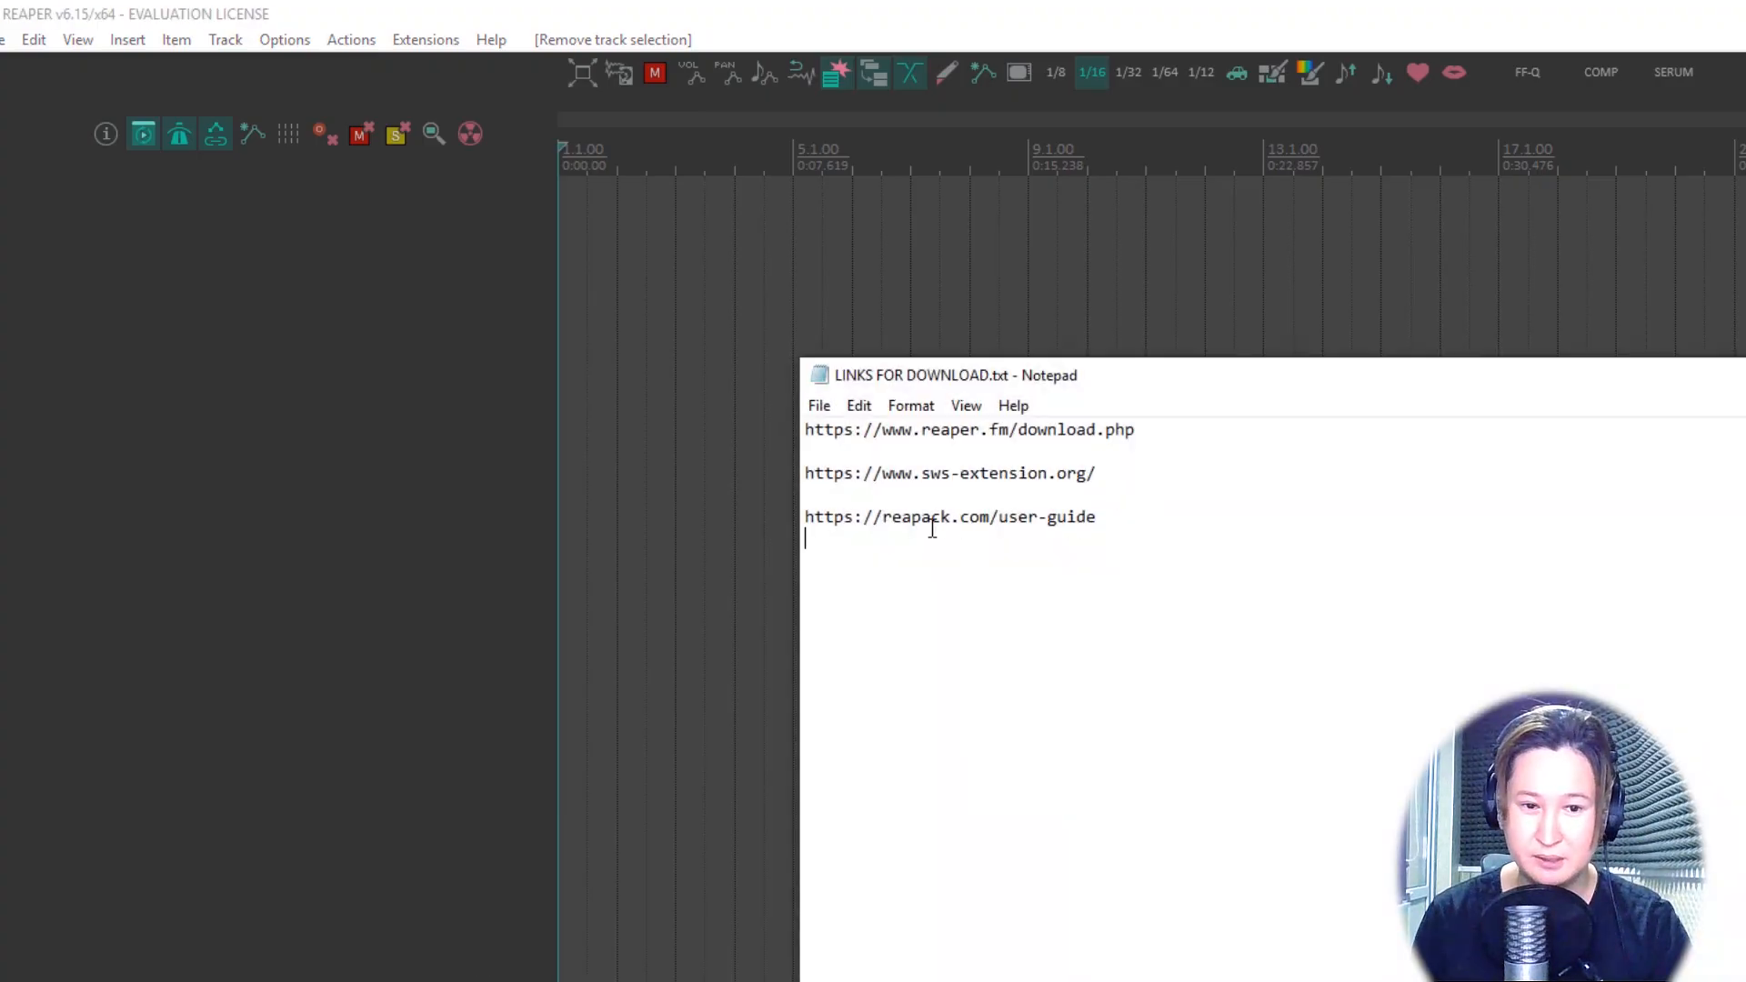
pyautogui.moveTo(1162, 515); pyautogui.dragTo(793, 507)
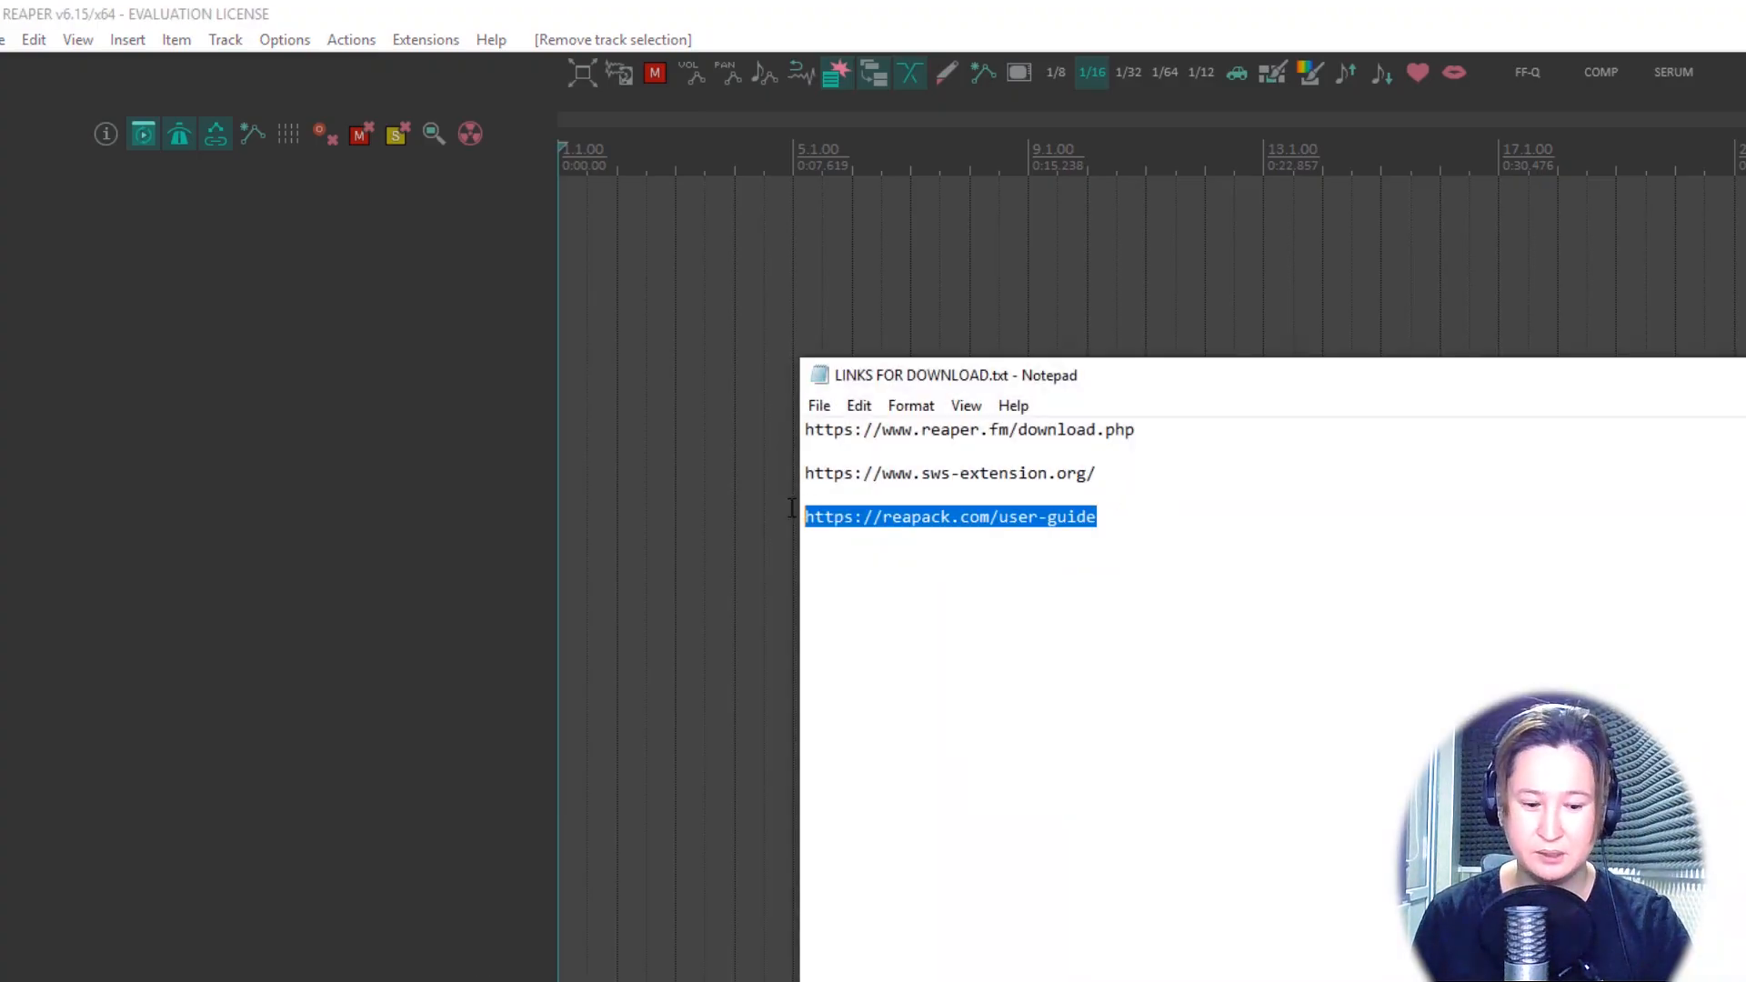
pyautogui.hotkey('ctrl', 'c')
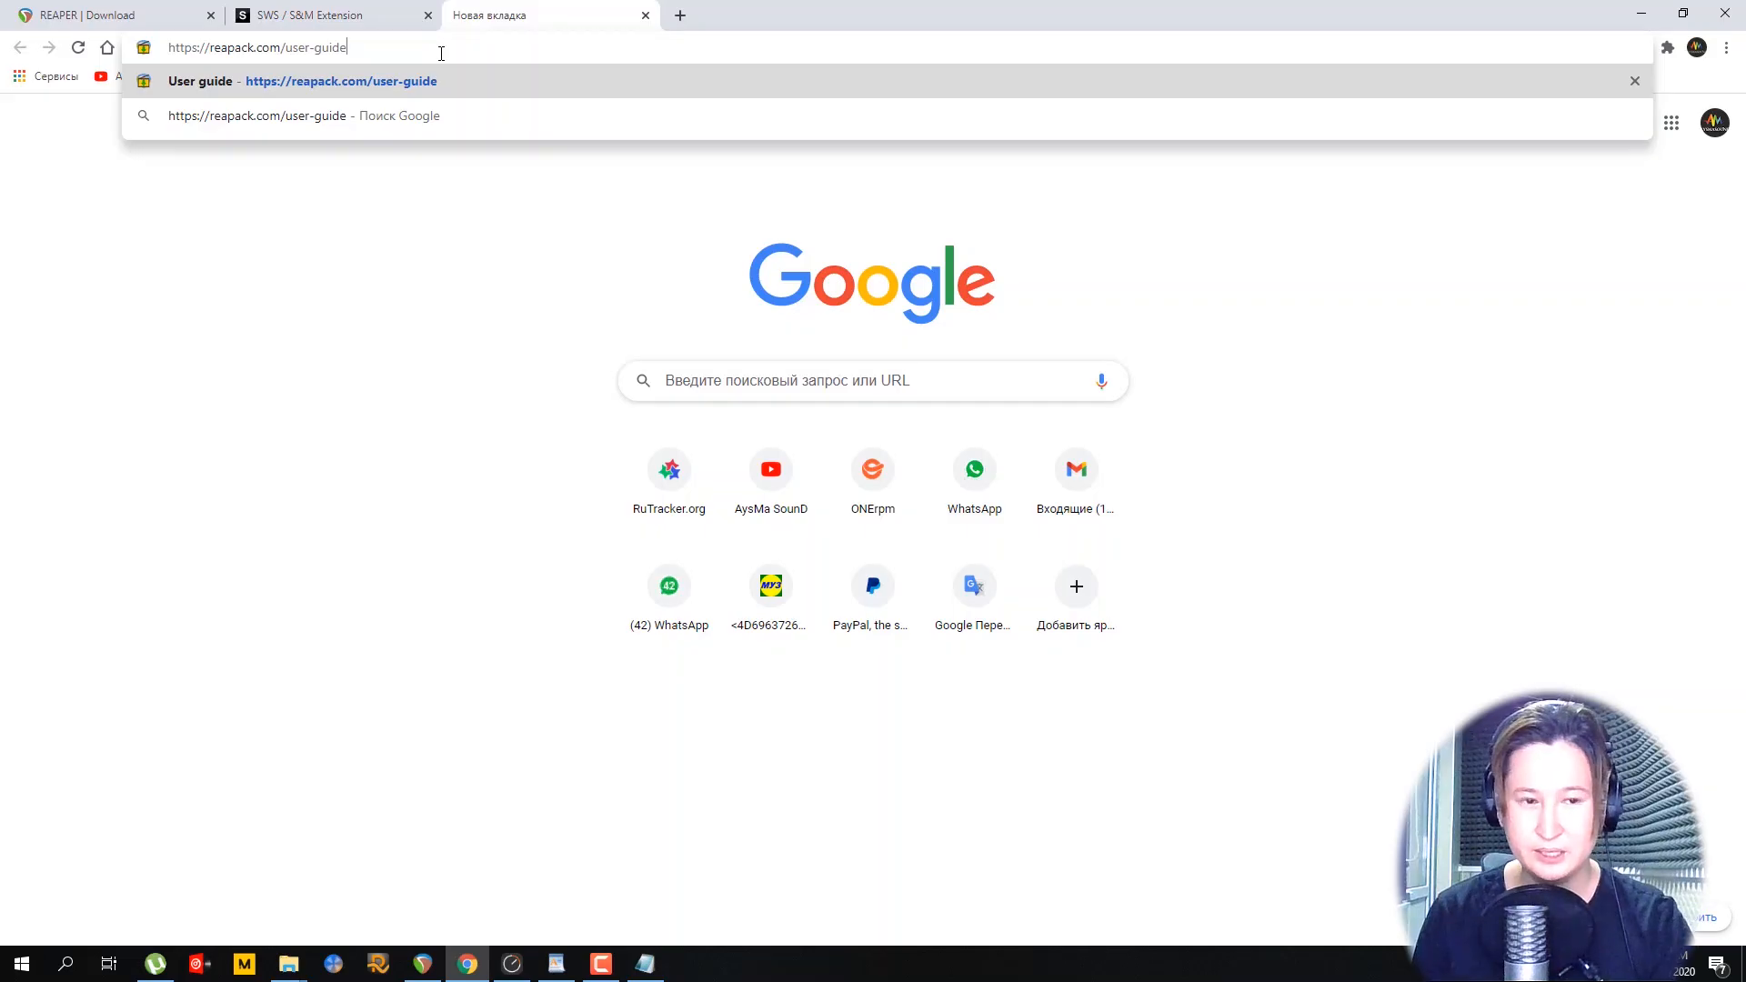
pyautogui.press('Return')
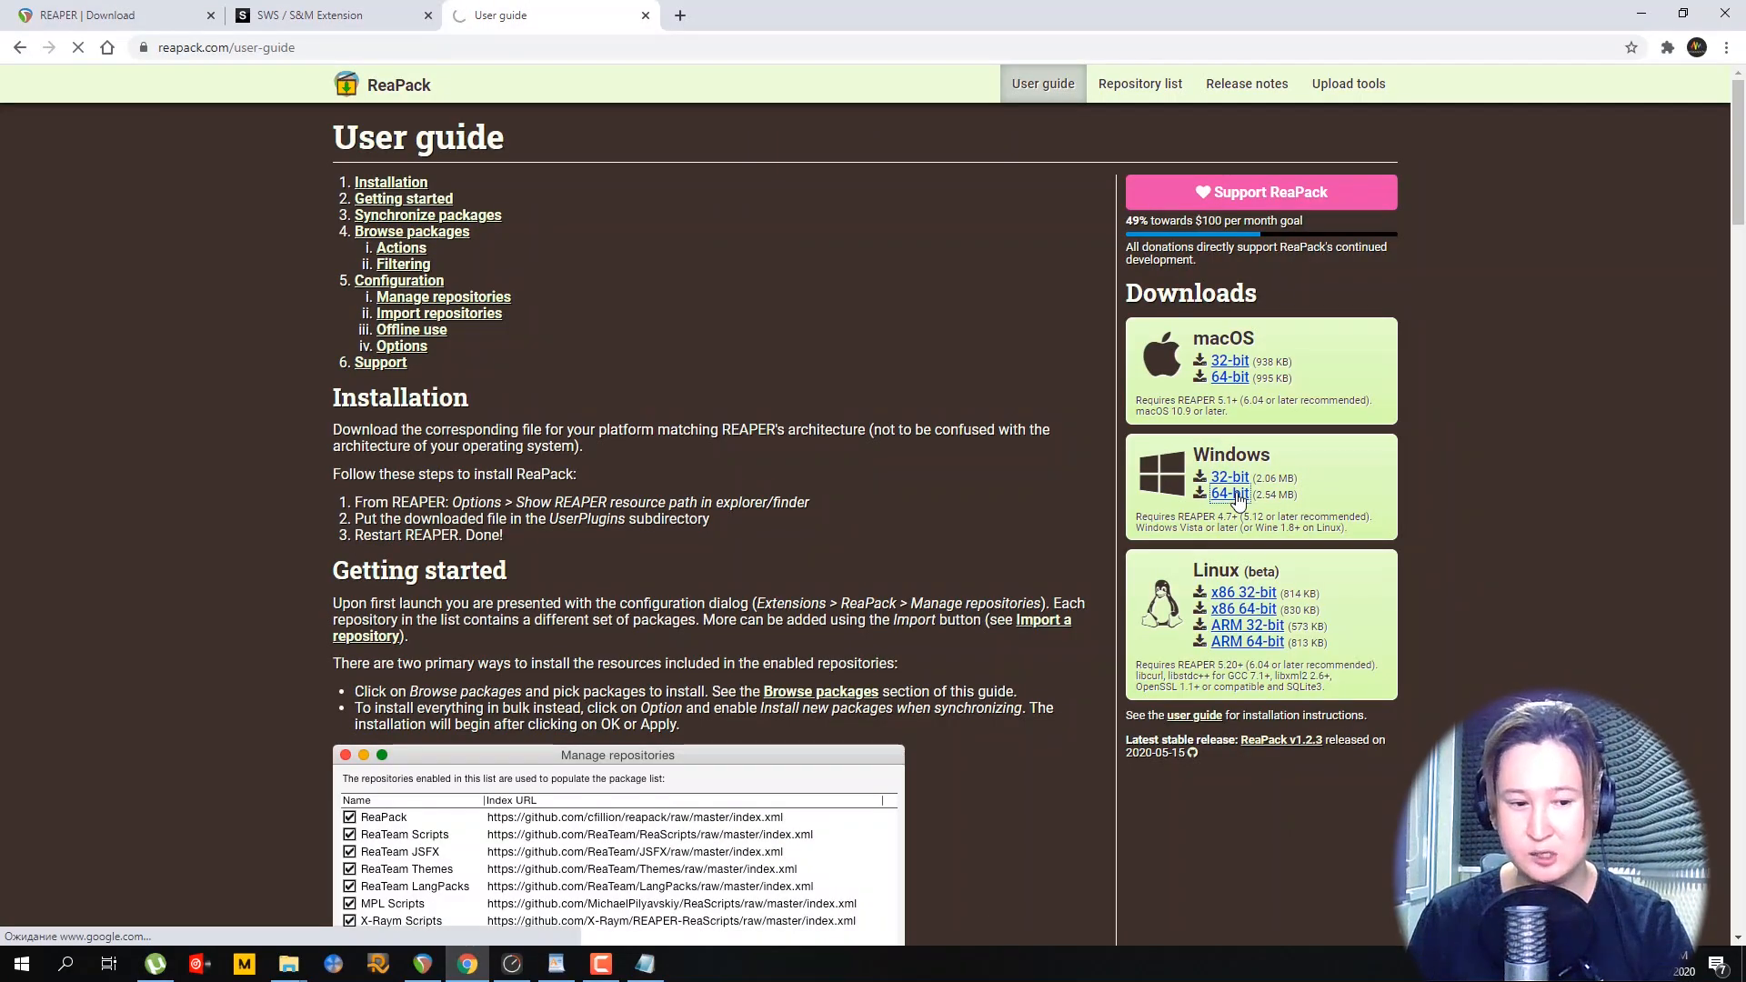
pyautogui.click(920, 498)
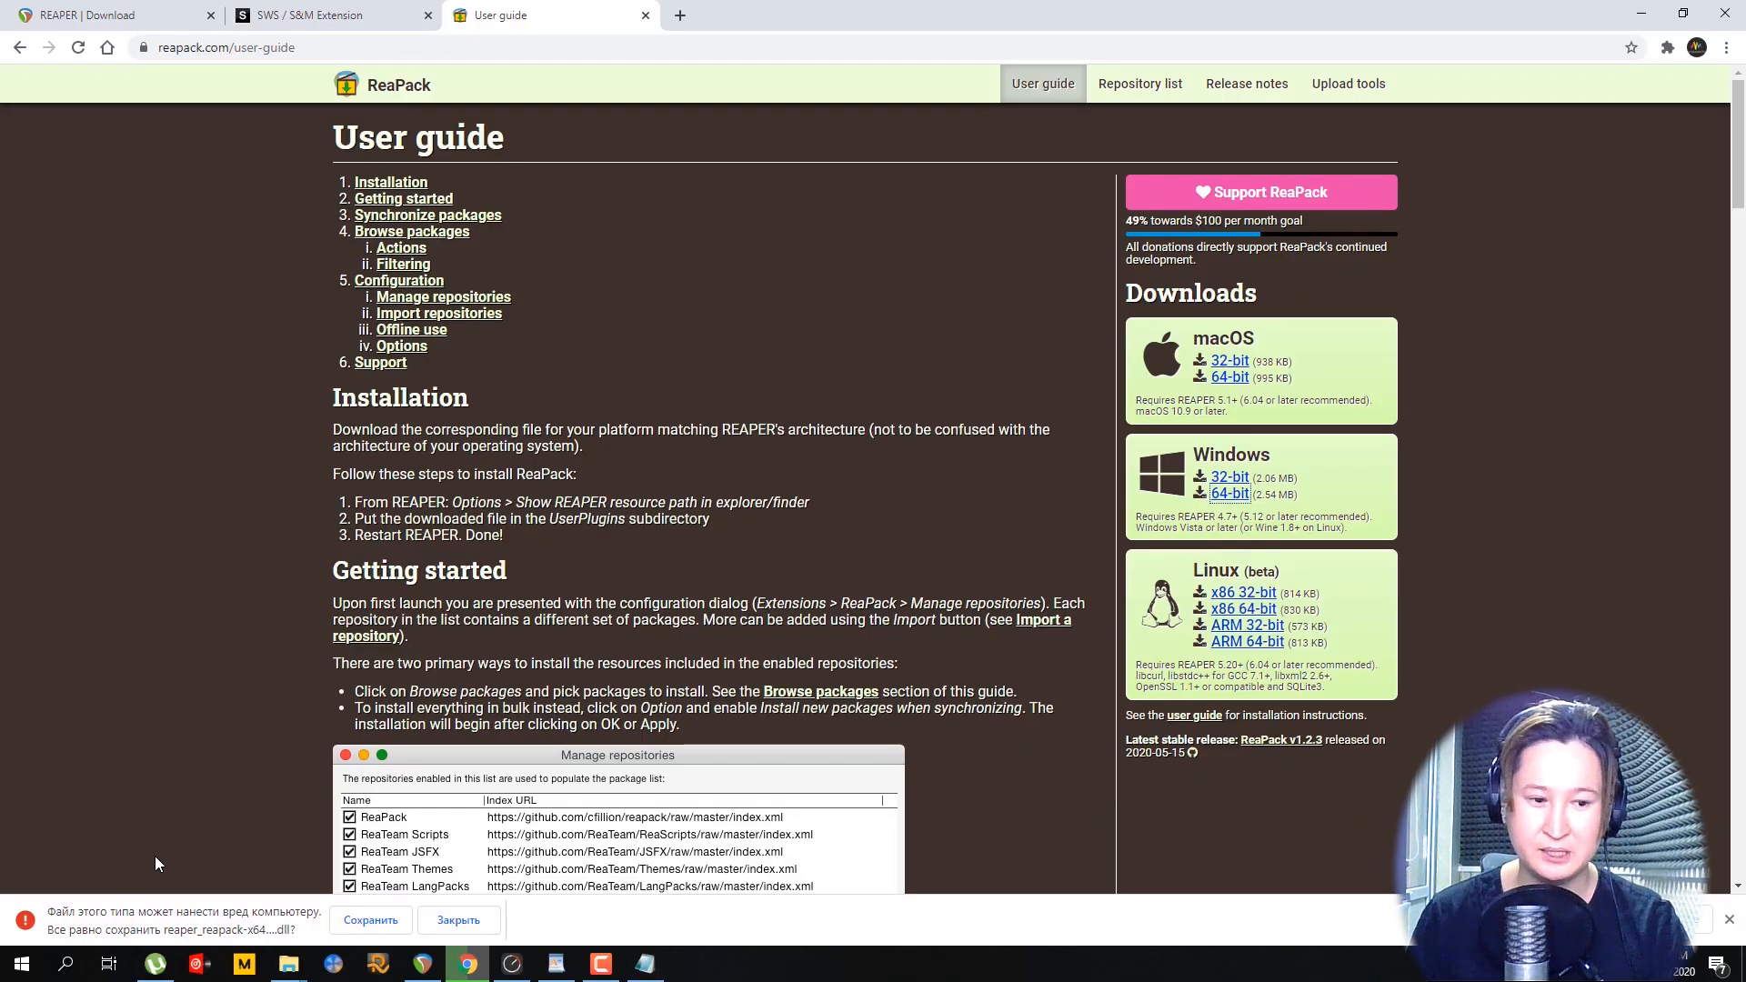
pyautogui.click(363, 920)
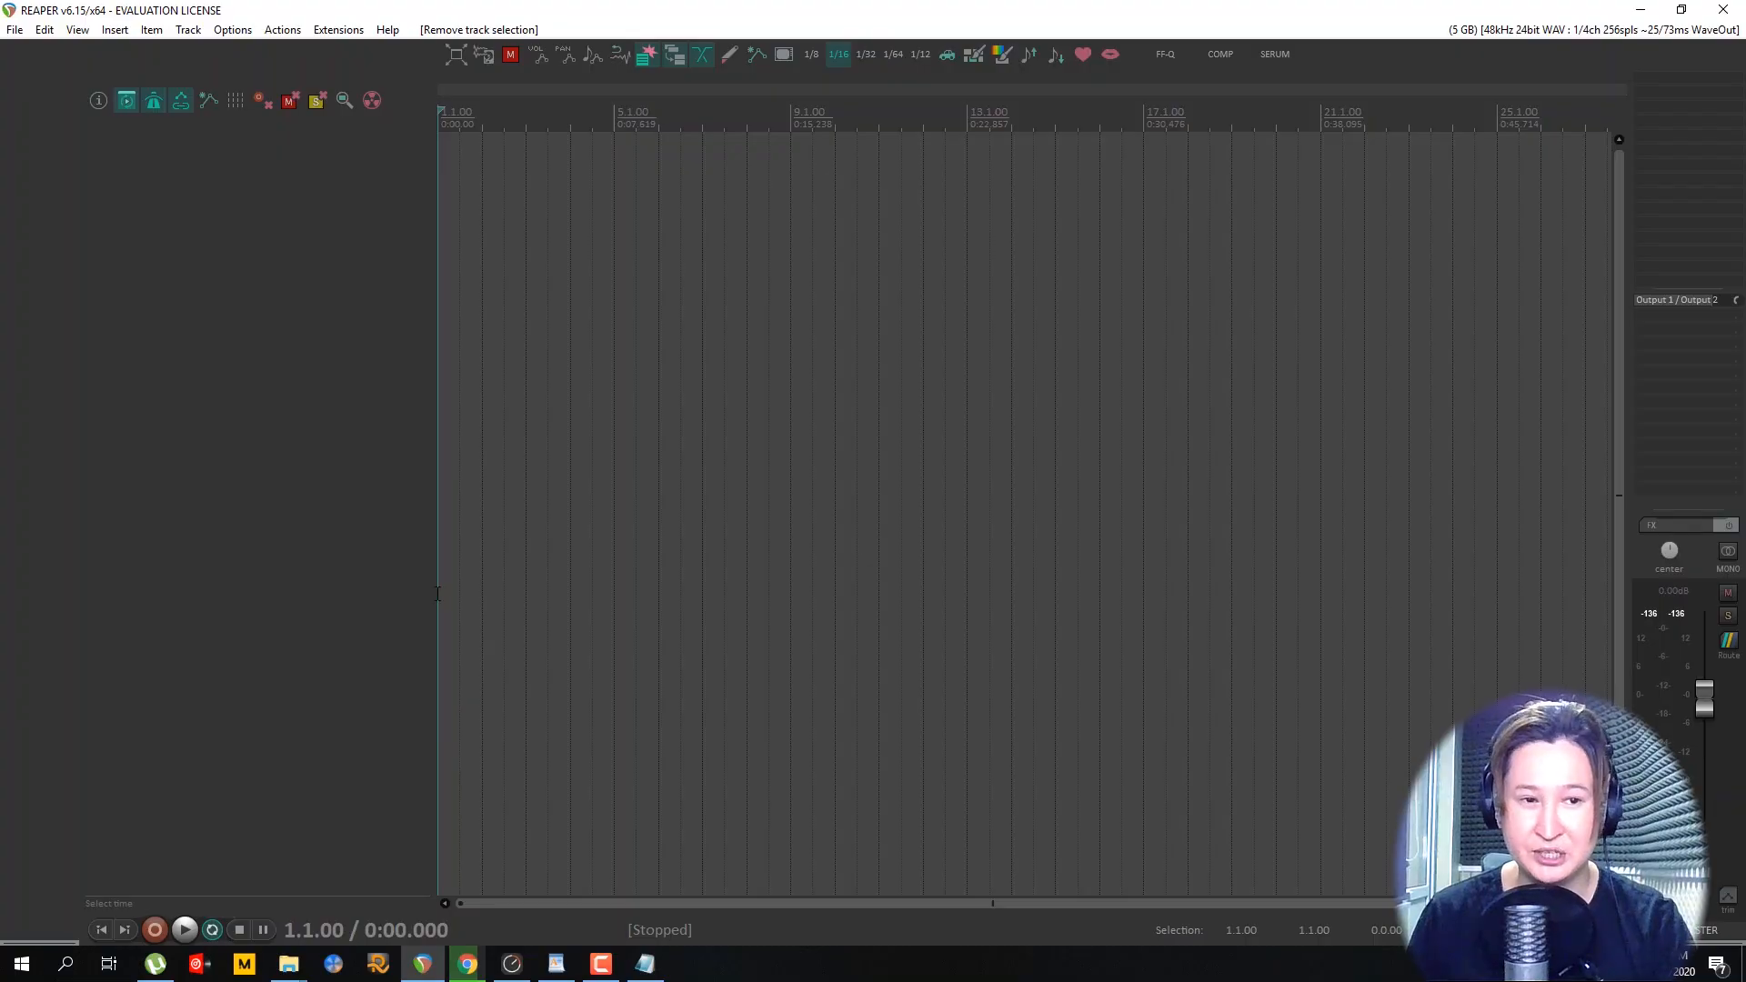
# Show REAPER's resource path in the file explorer and open its UserPlugins folder.
pyautogui.click(232, 33)
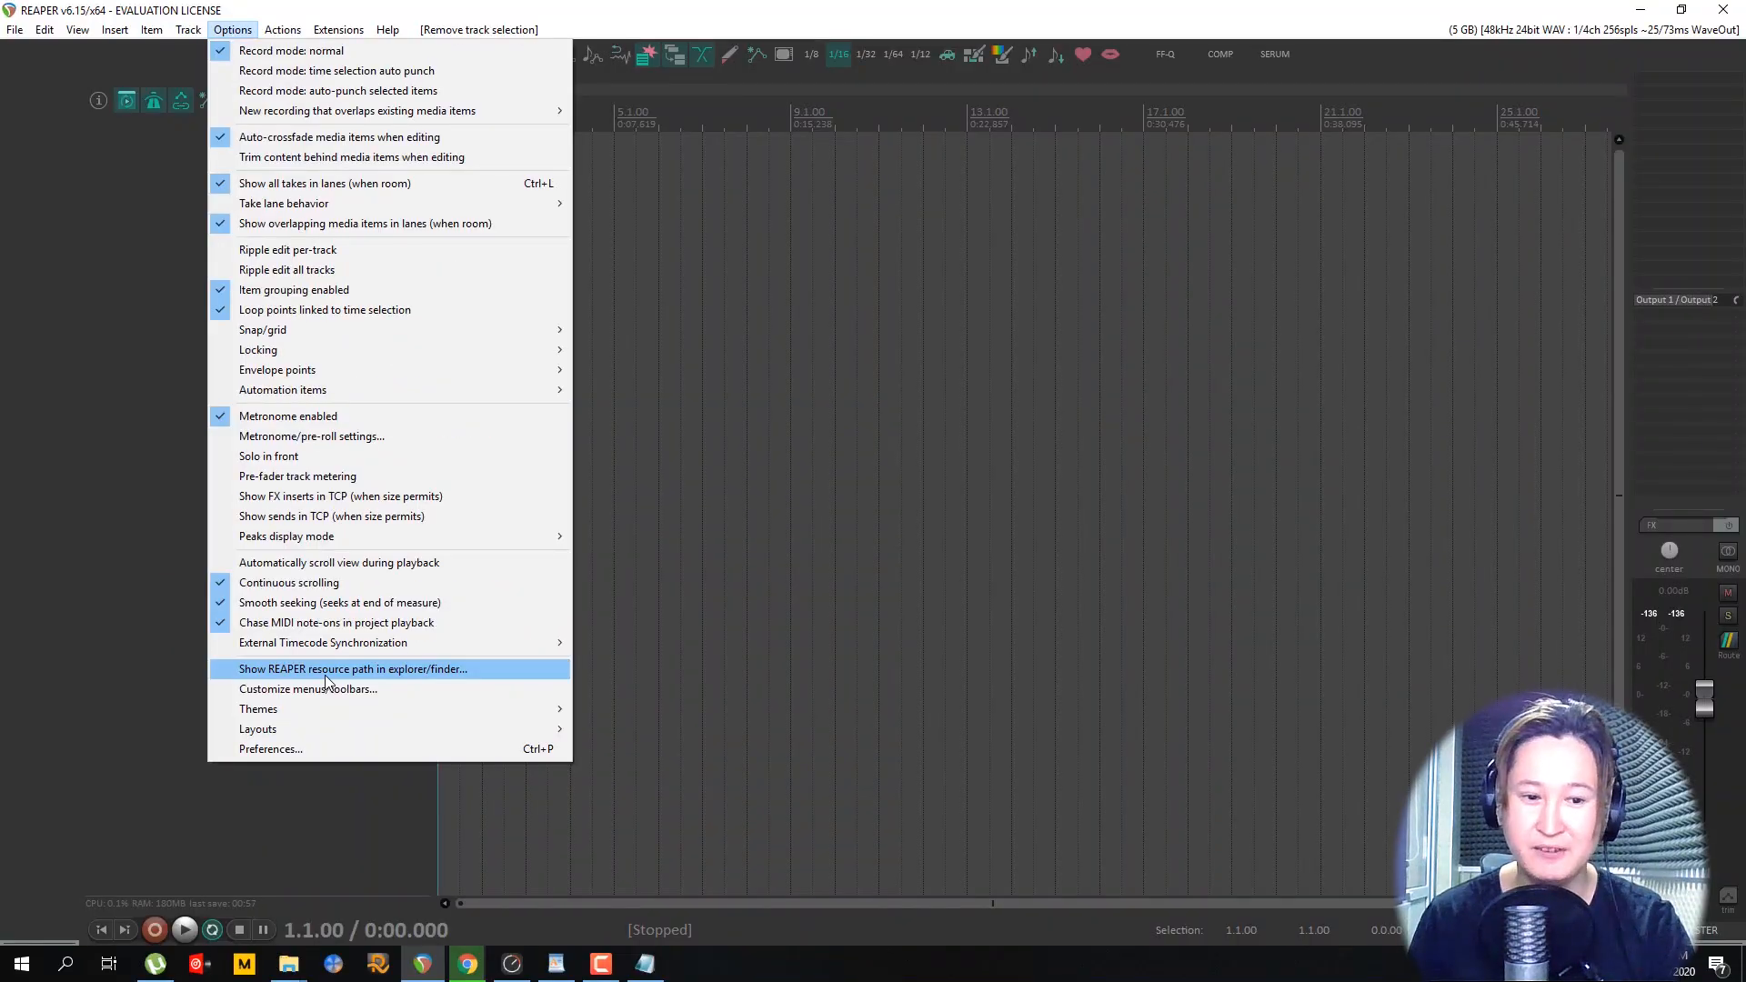
pyautogui.click(324, 674)
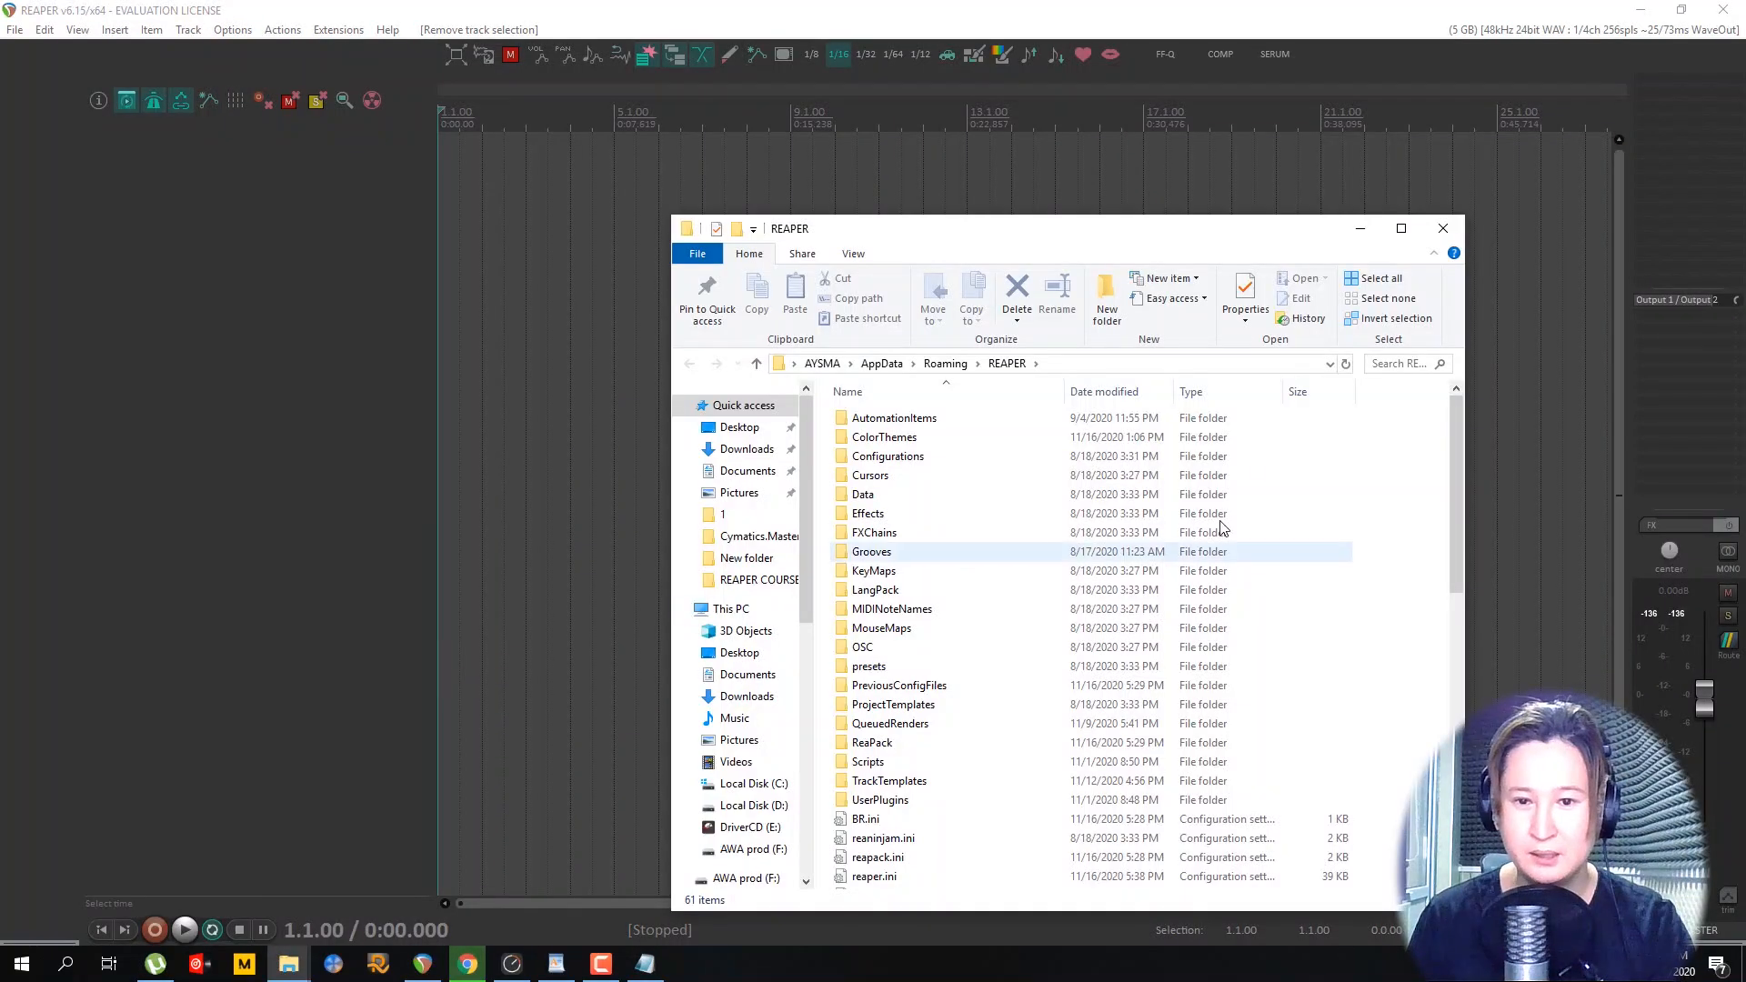
pyautogui.moveTo(1121, 235); pyautogui.dragTo(1059, 137)
pyautogui.moveTo(1394, 348); pyautogui.dragTo(1379, 306)
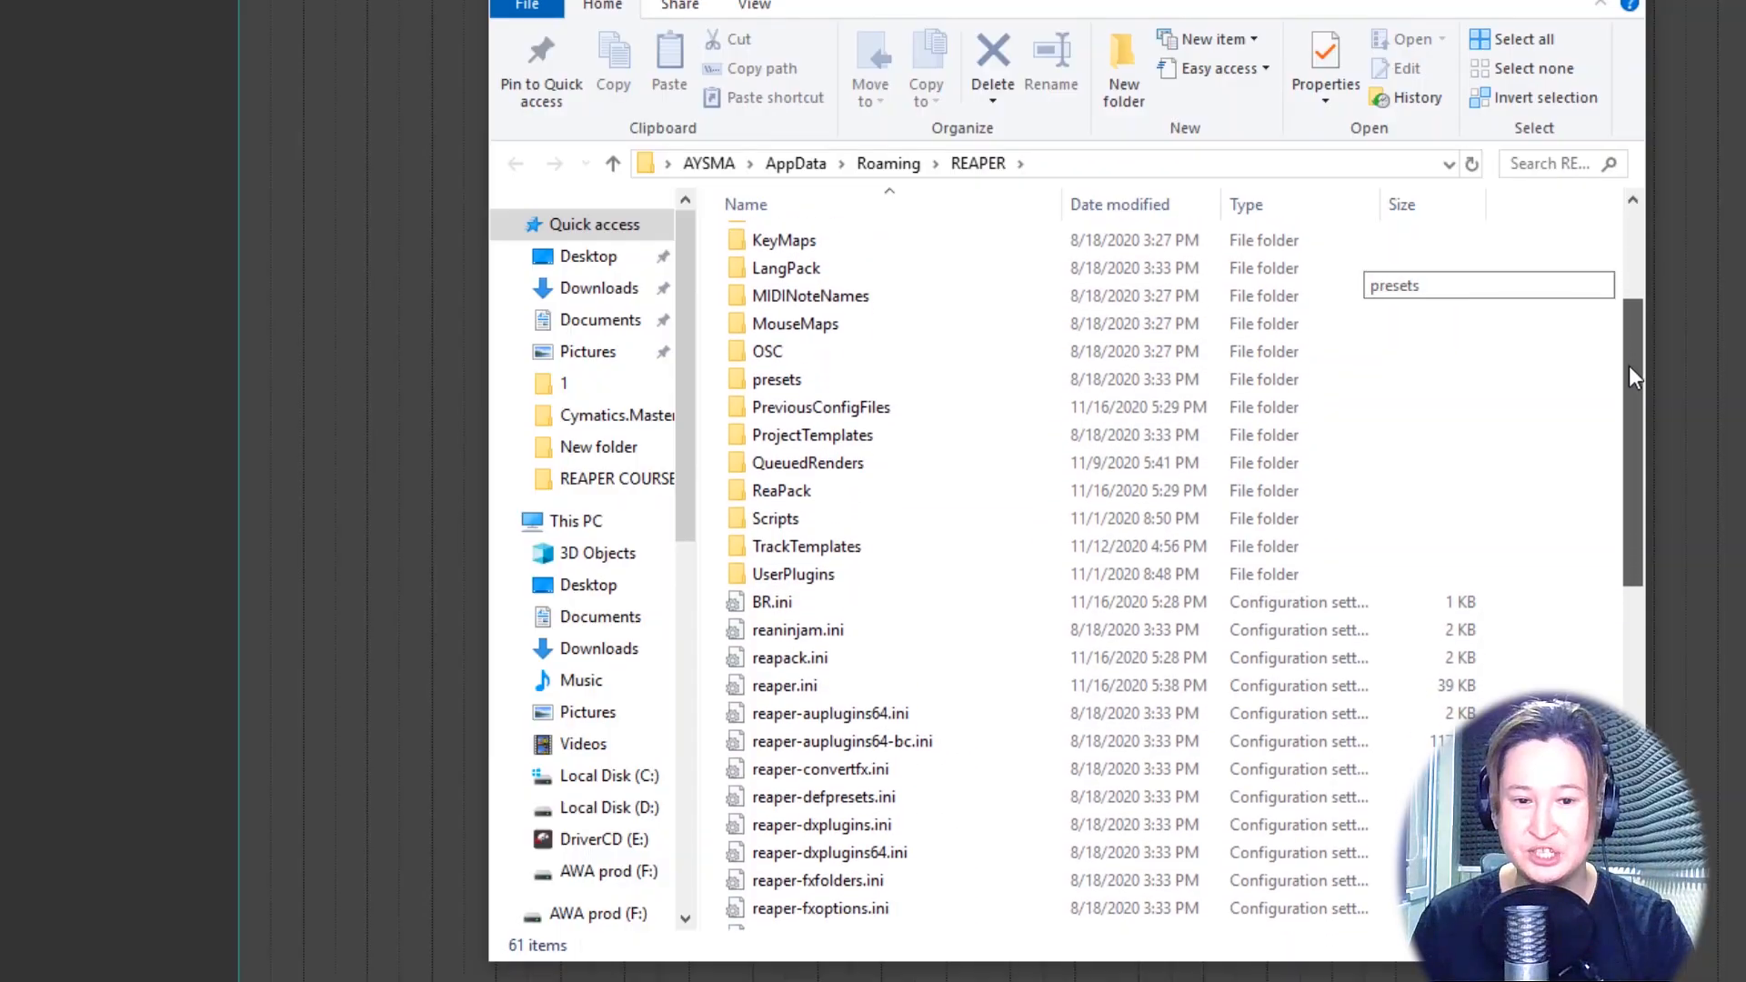
pyautogui.moveTo(1610, 226); pyautogui.dragTo(1629, 280)
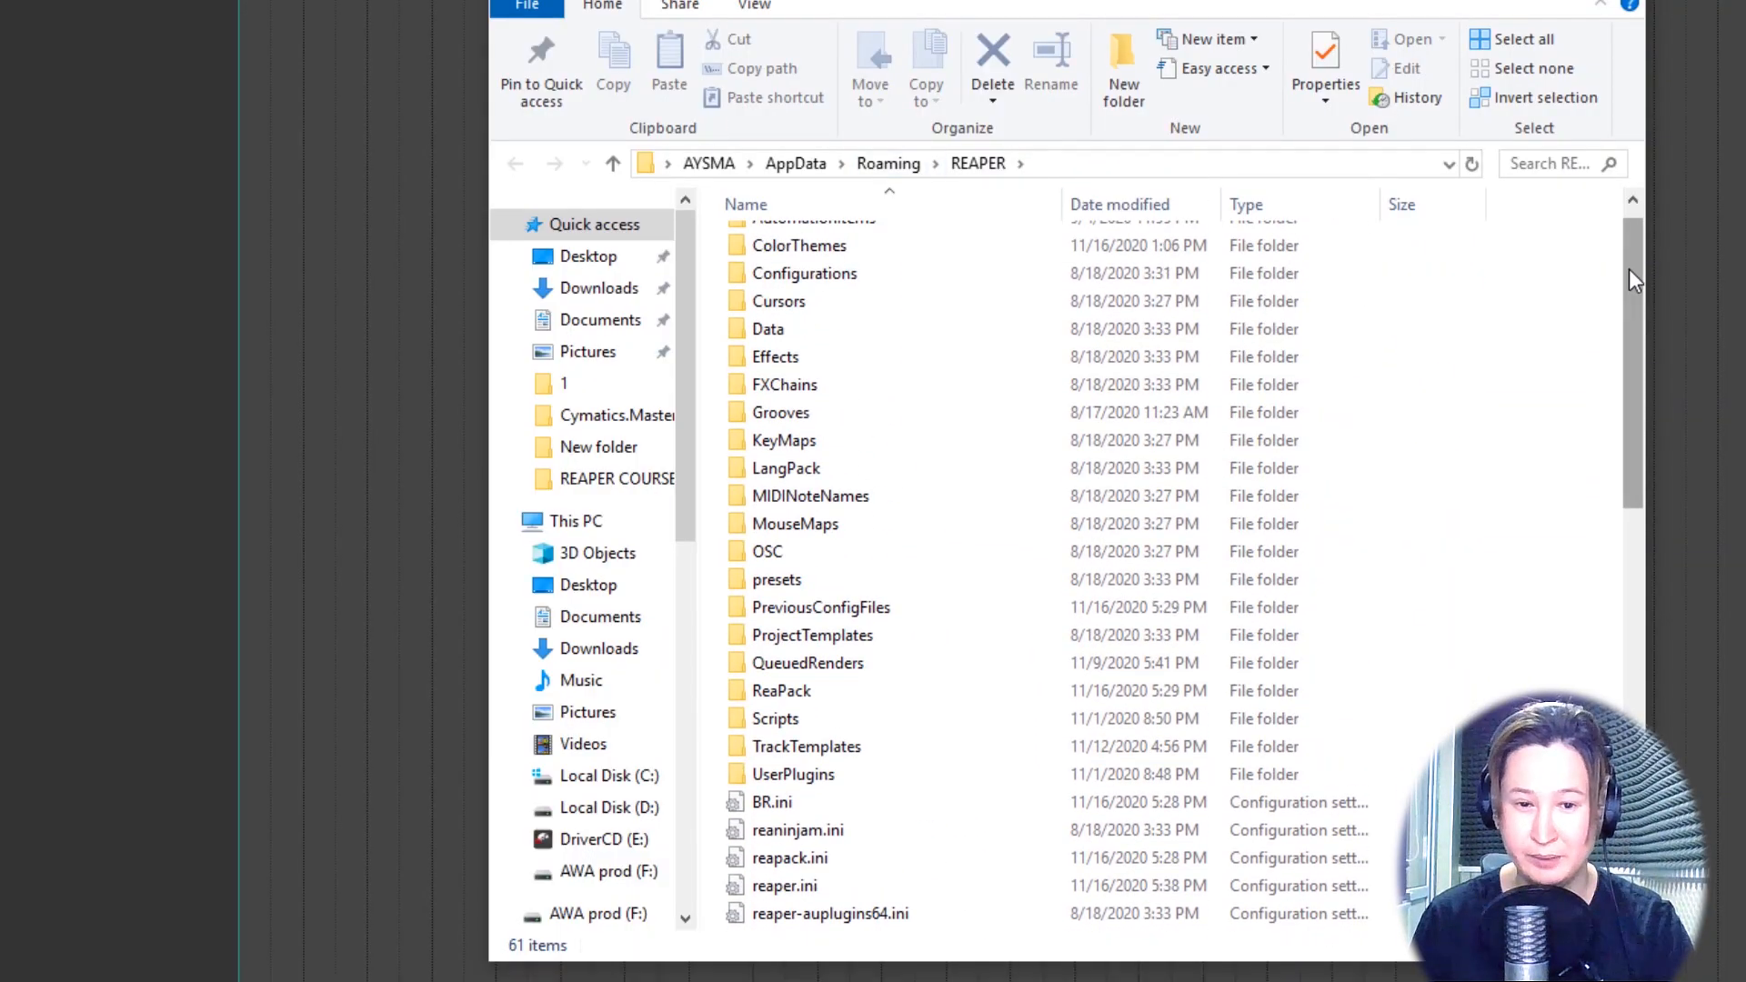
pyautogui.moveTo(1628, 269)
pyautogui.mouseDown()
pyautogui.moveTo(1620, 381)
pyautogui.moveTo(1603, 257)
pyautogui.mouseUp()
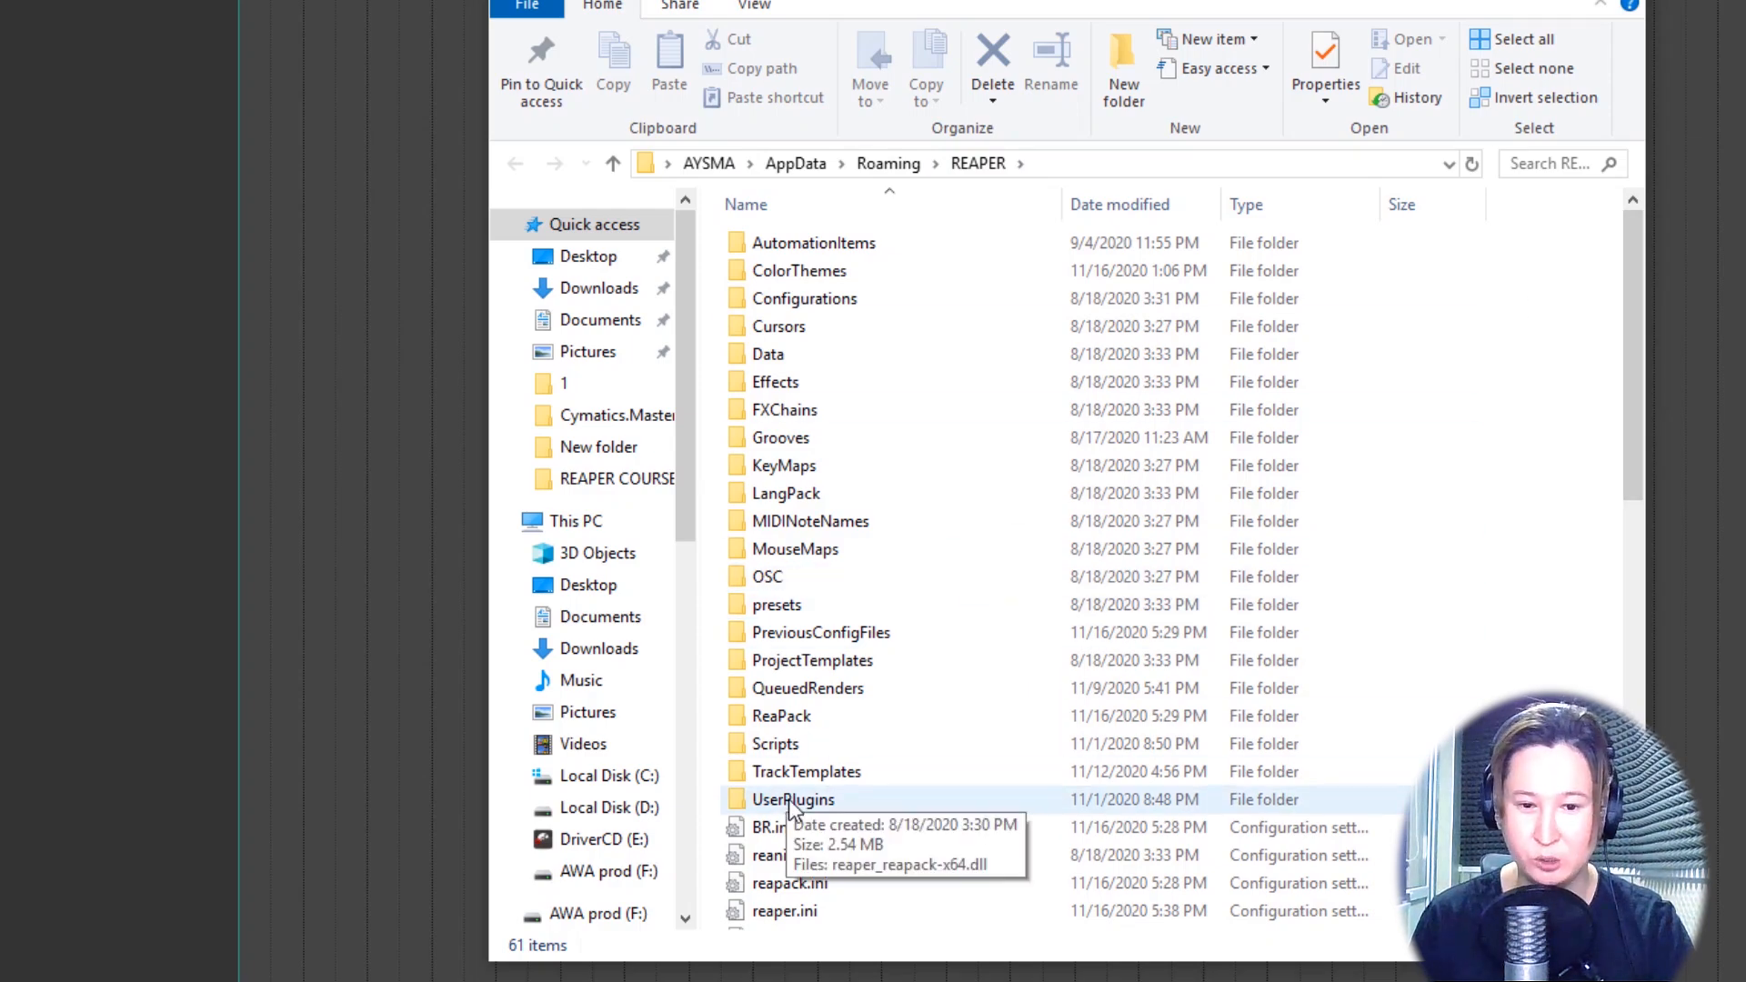
pyautogui.doubleClick(790, 803)
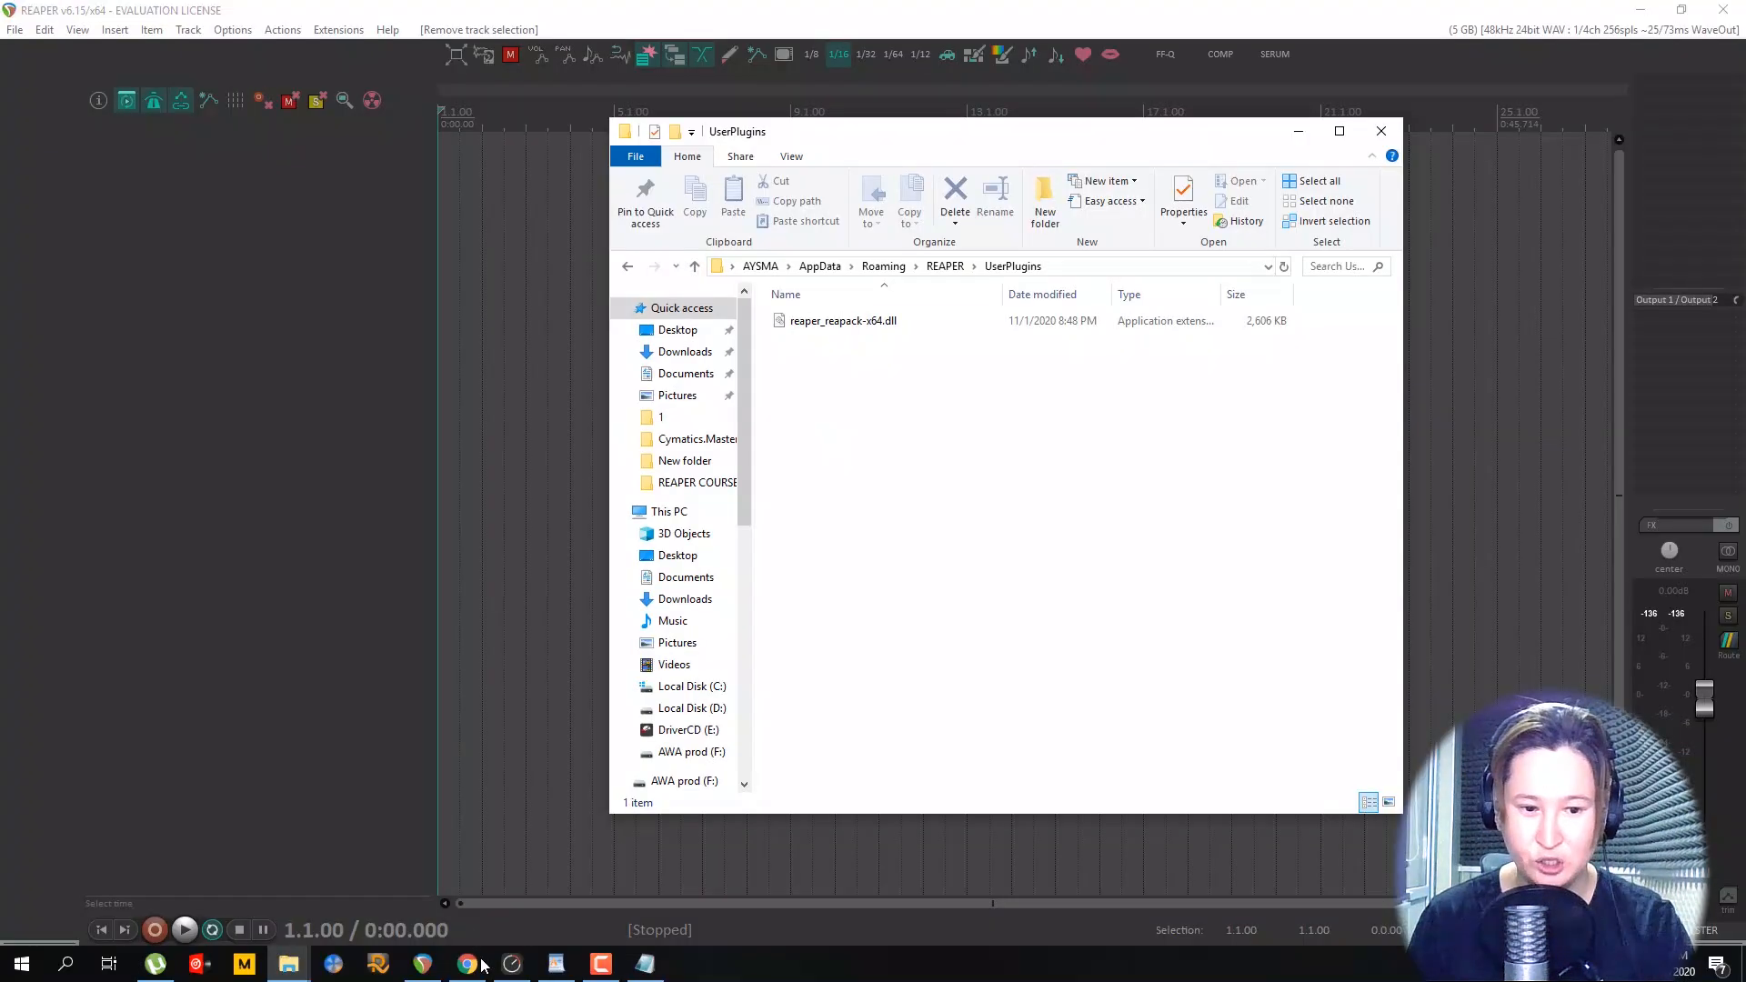
# Copy the downloaded ReaPack DLL from Chrome into the UserPlugins folder, then delete the duplicate reaper_reapack-x64 (3).dll.
pyautogui.click(471, 962)
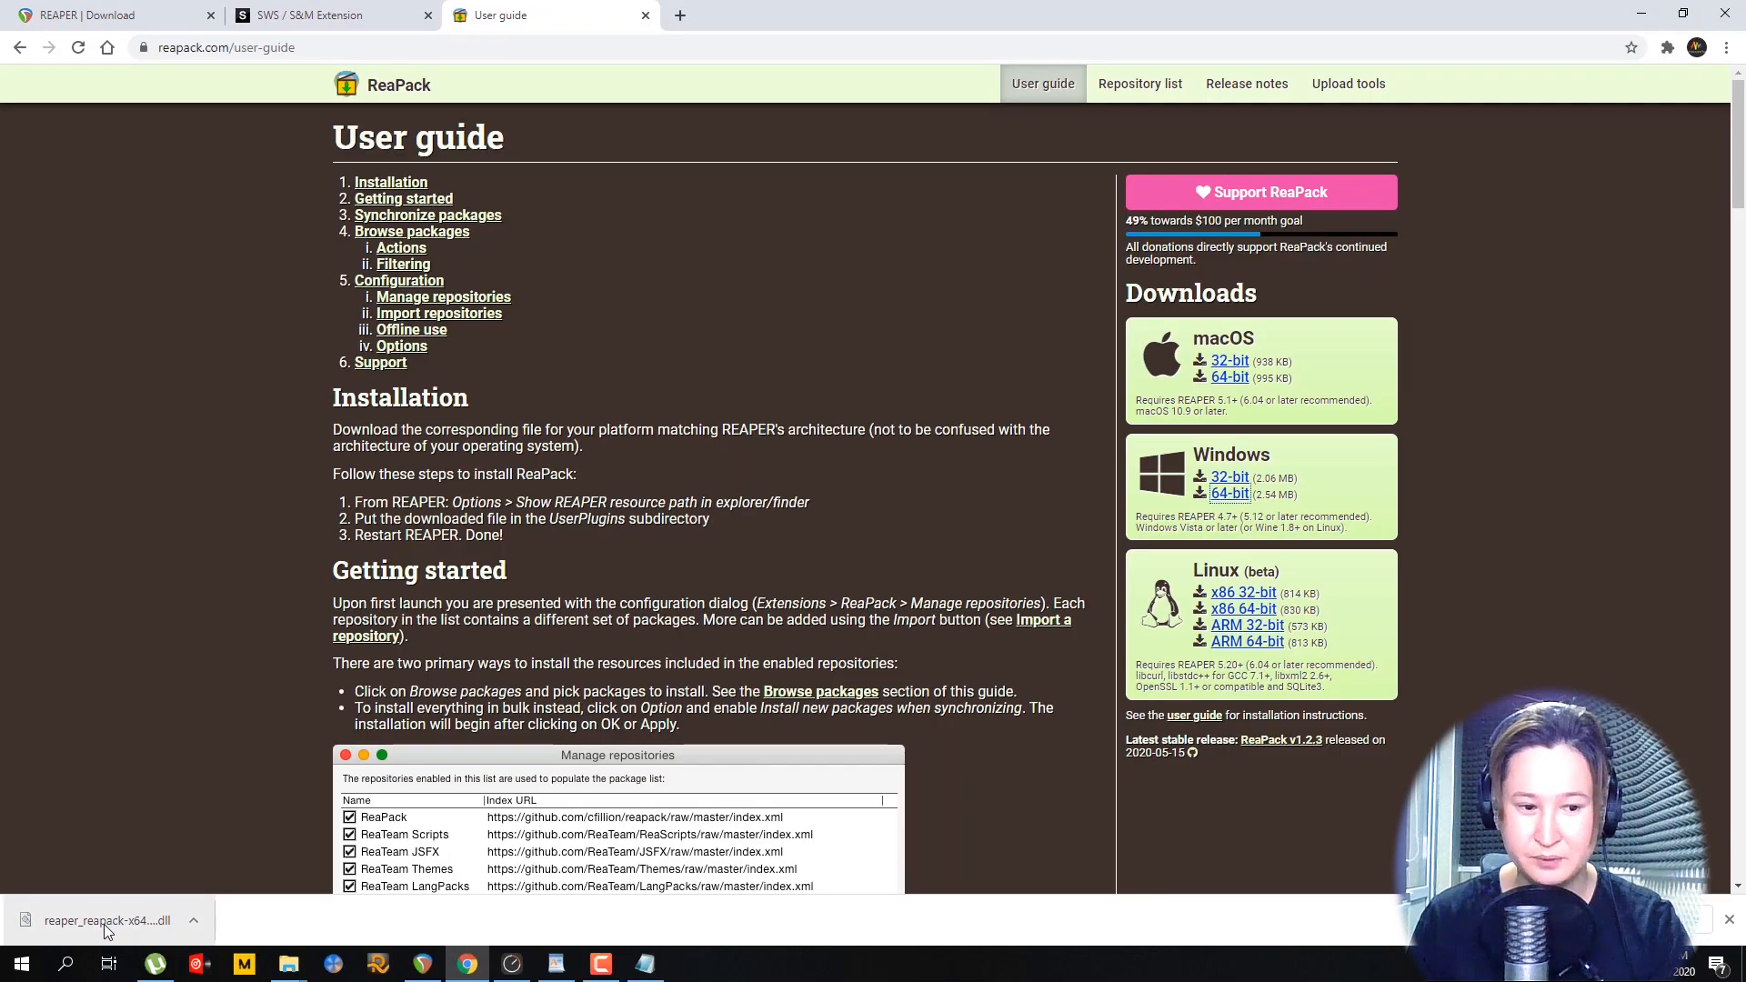
pyautogui.moveTo(102, 925); pyautogui.dragTo(925, 582)
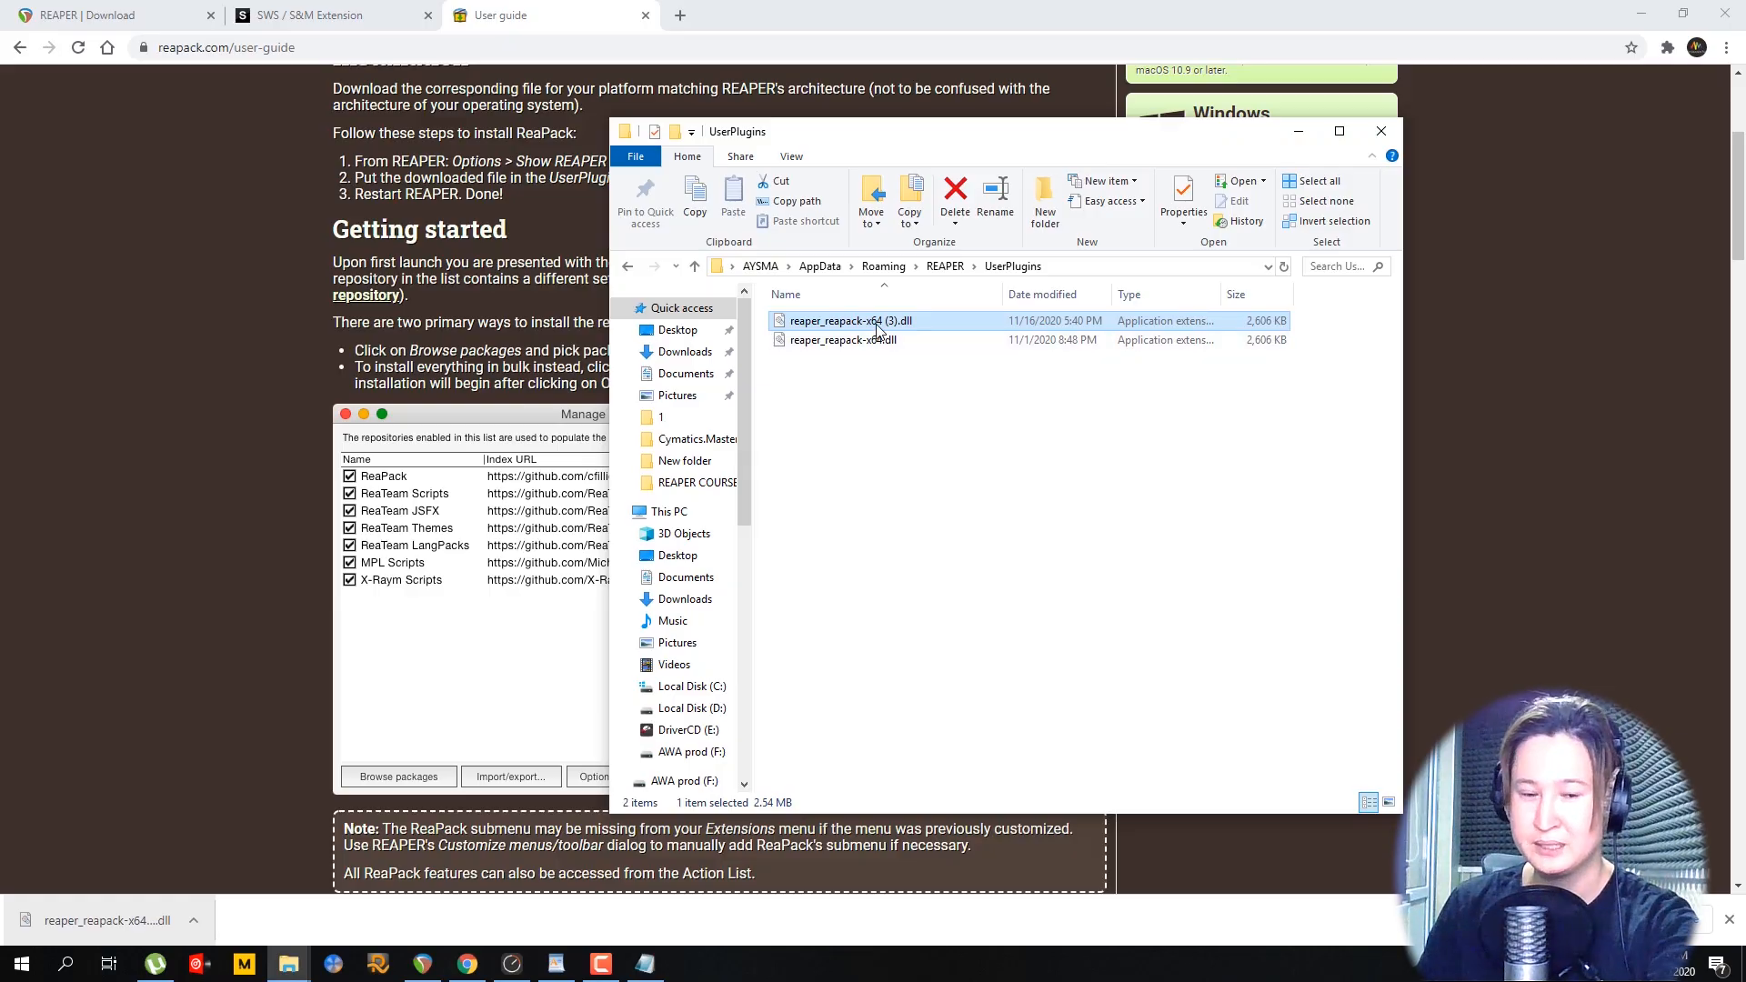
pyautogui.press('Delete')
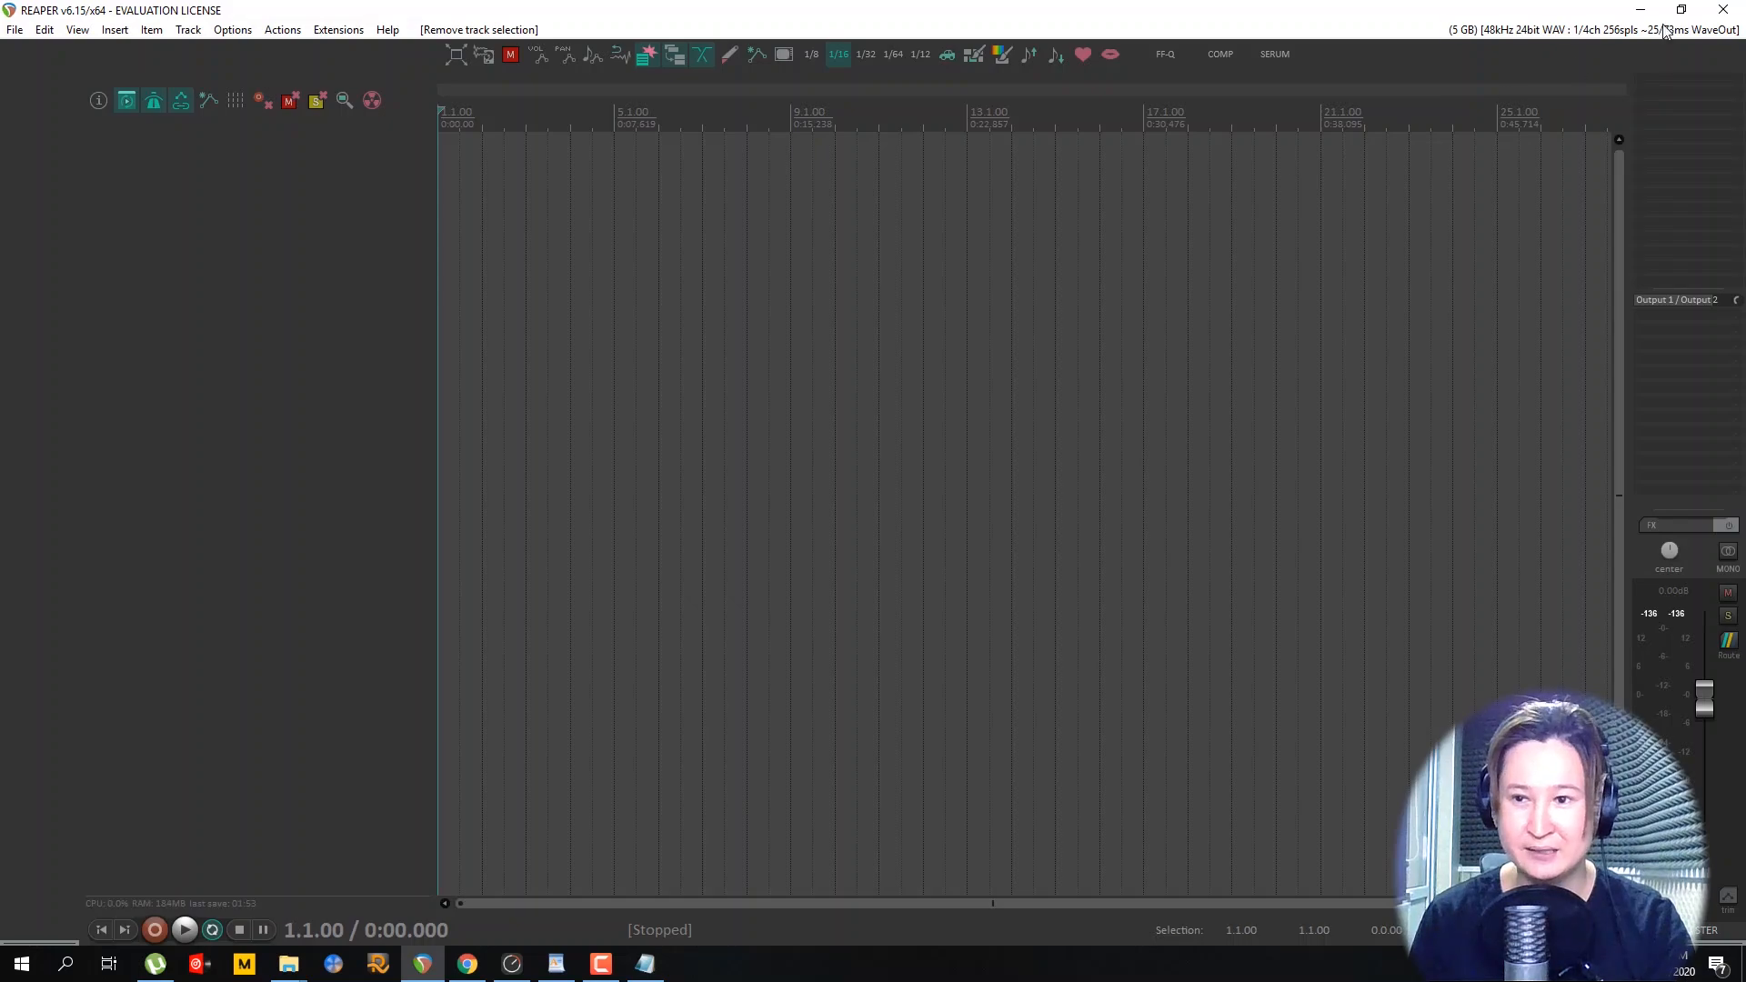
# Close REAPER and relaunch it from the desktop to load the ReaPack extension.
pyautogui.click(1723, 9)
pyautogui.doubleClick(96, 449)
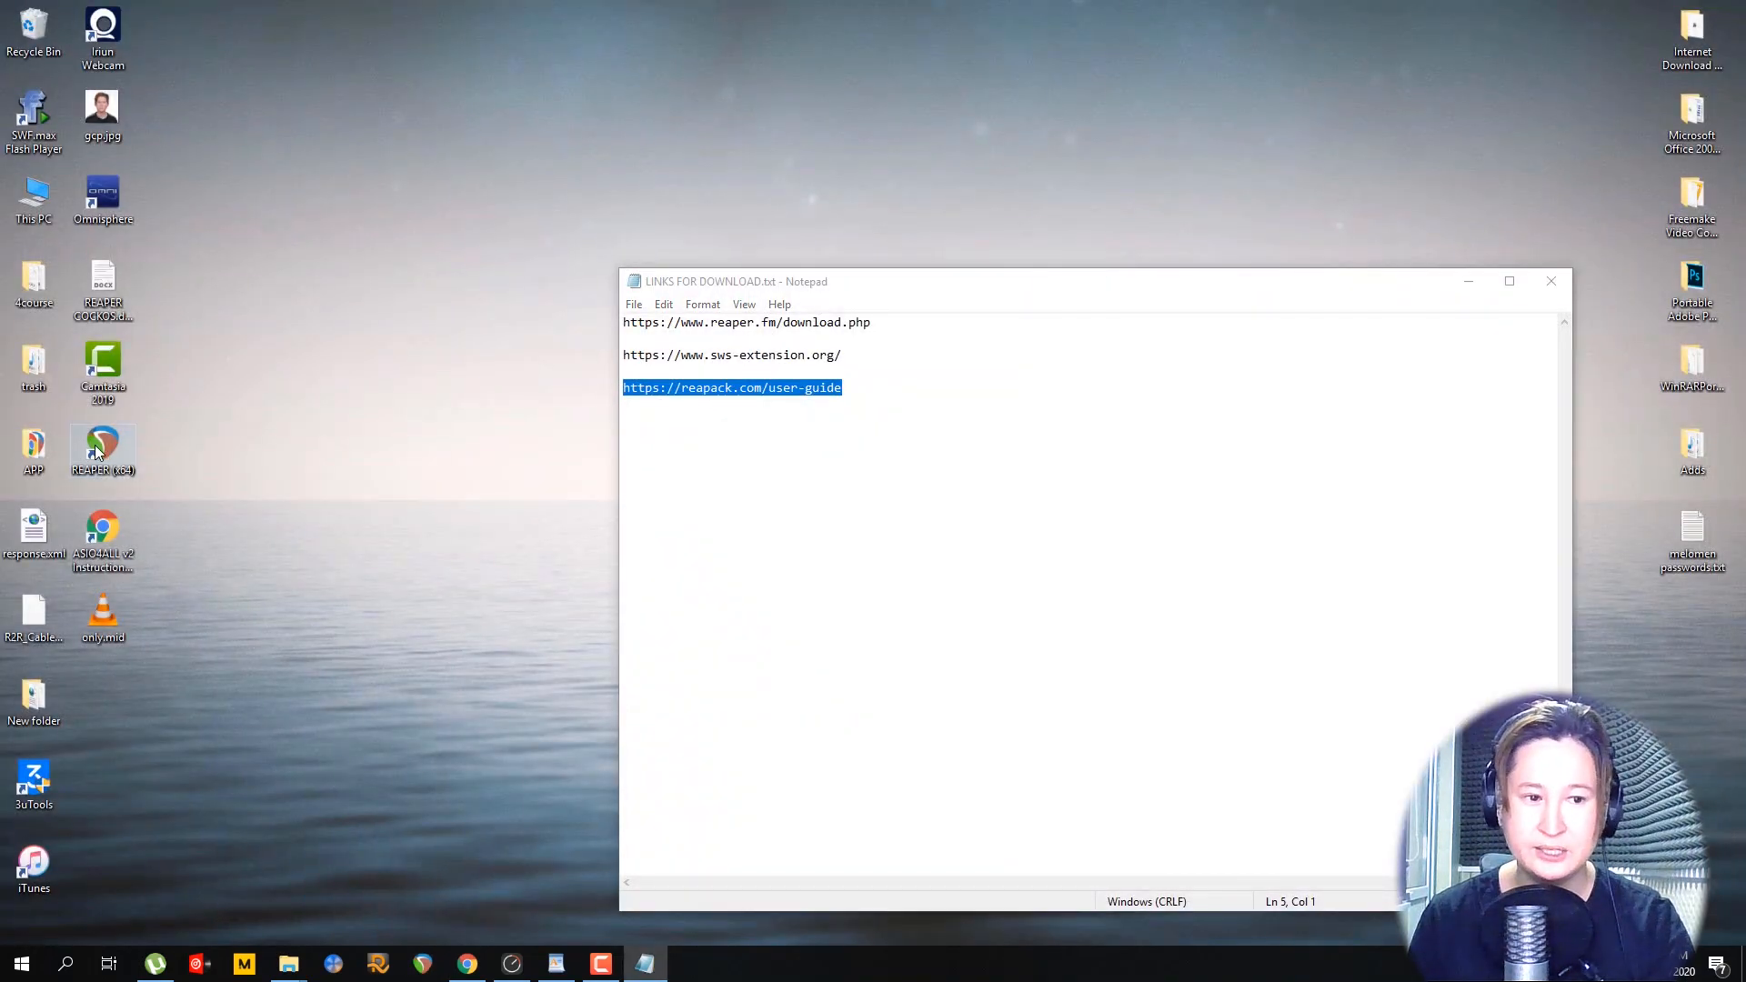